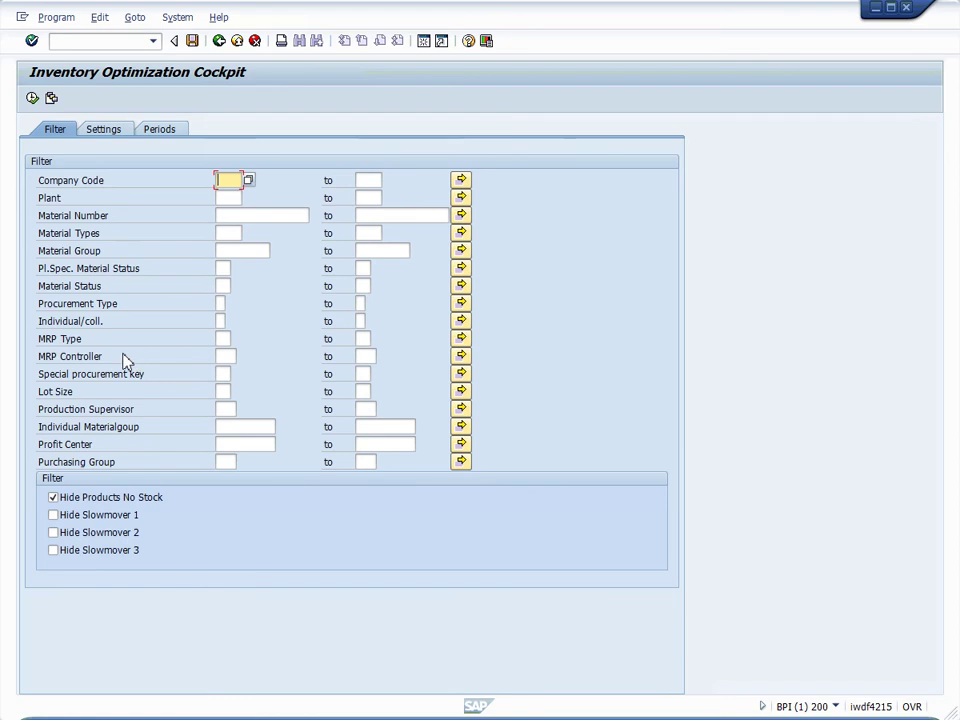
Find the selection variants without a creator restriction and load the A_DEMO variant.
click(51, 98)
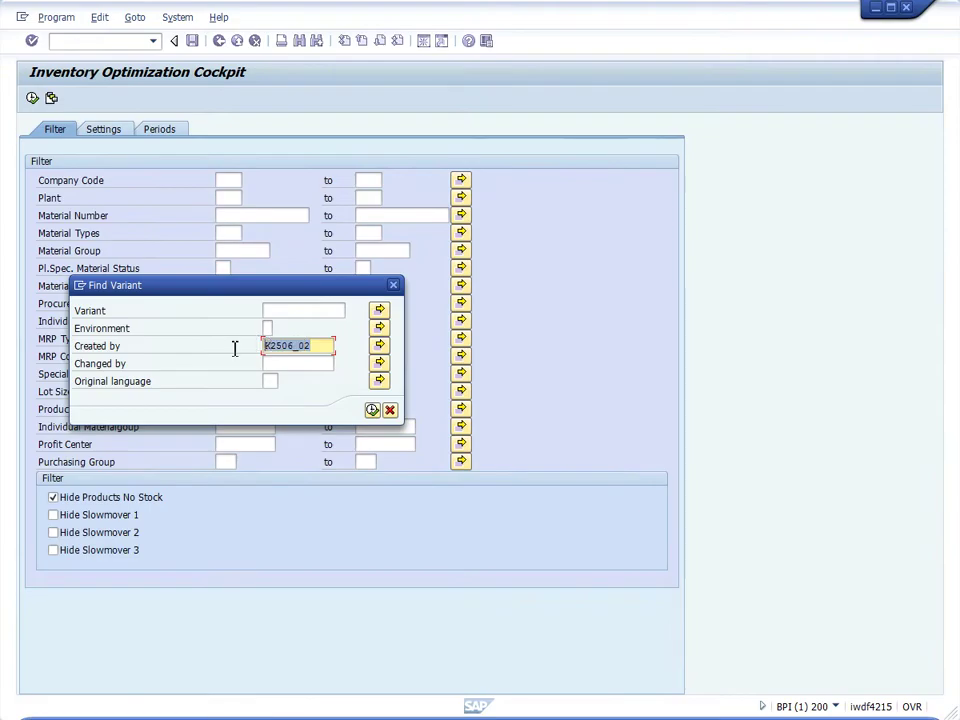
key(Delete)
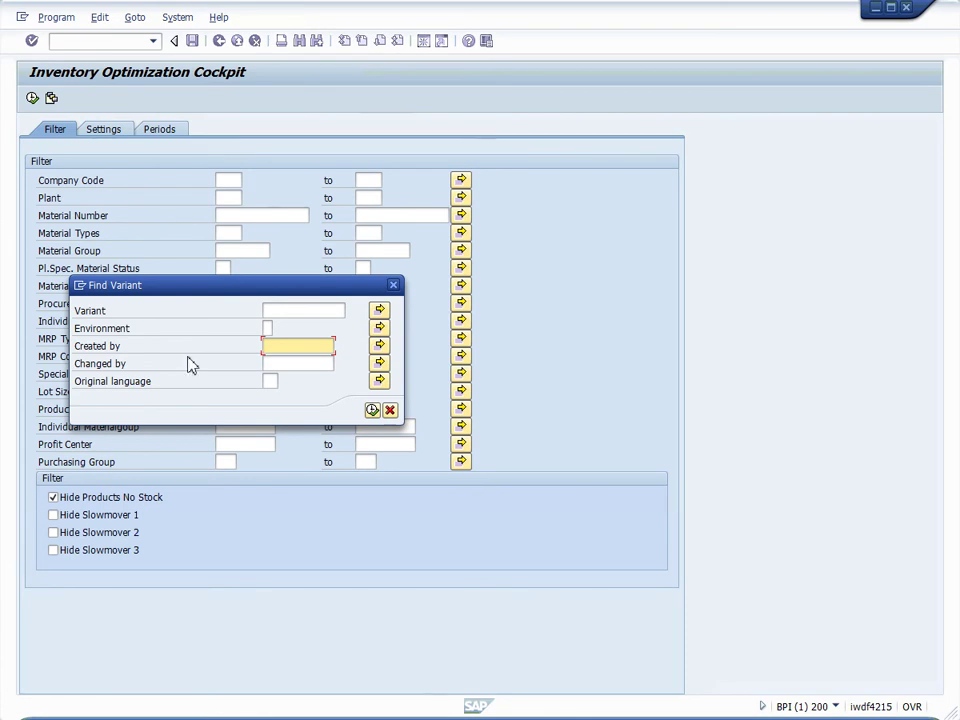
click(372, 410)
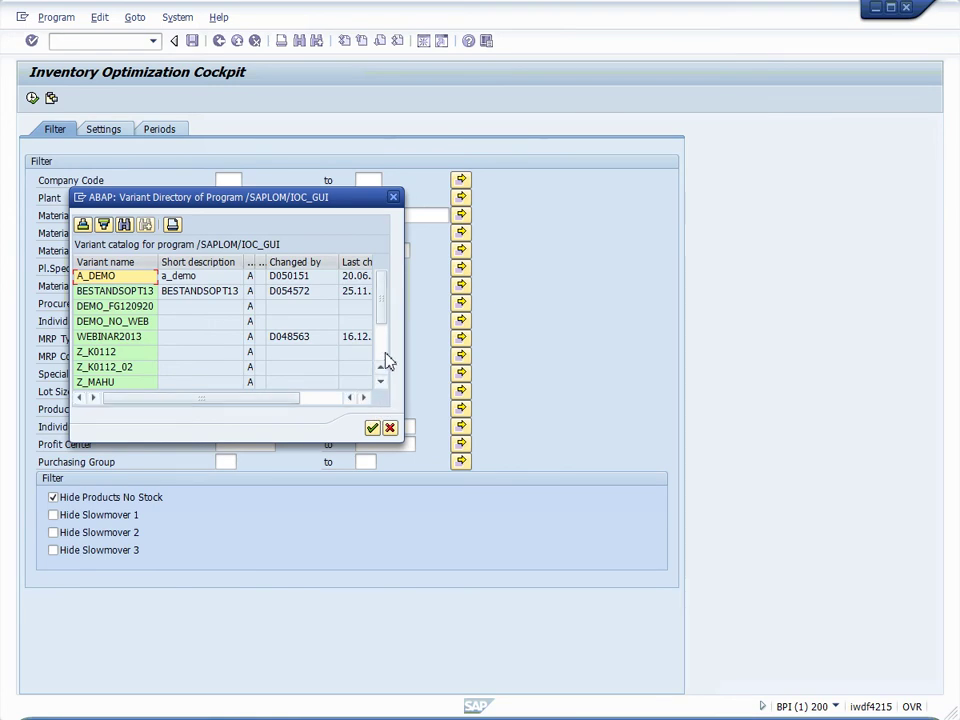
double_click(134, 278)
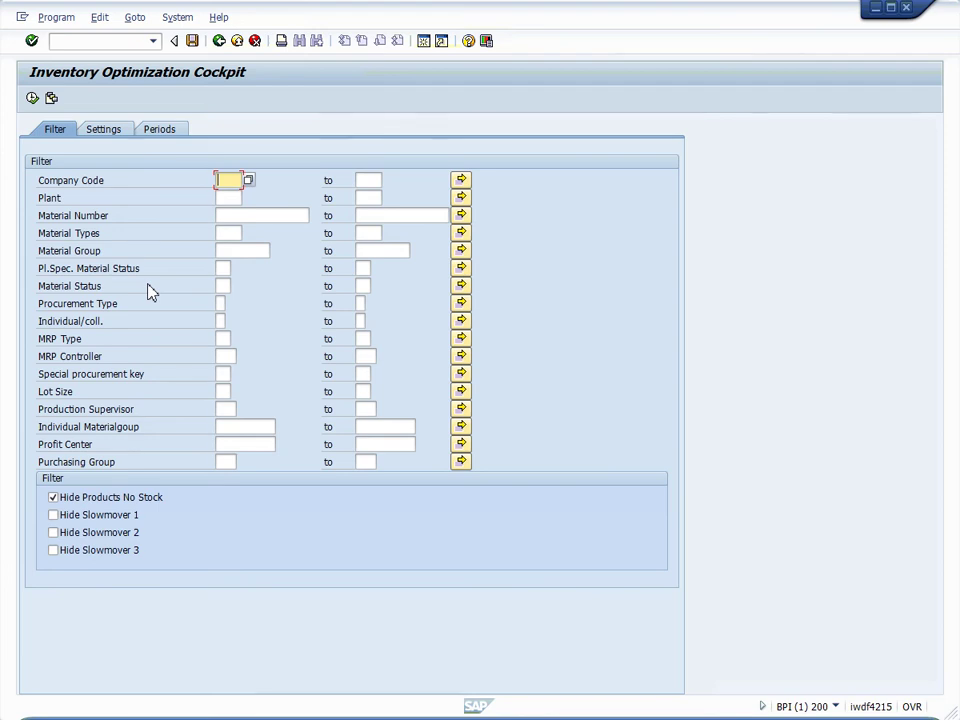
Review the calculation settings and the period parameters, and execute the analysis for reference key RF_1201.
click(104, 130)
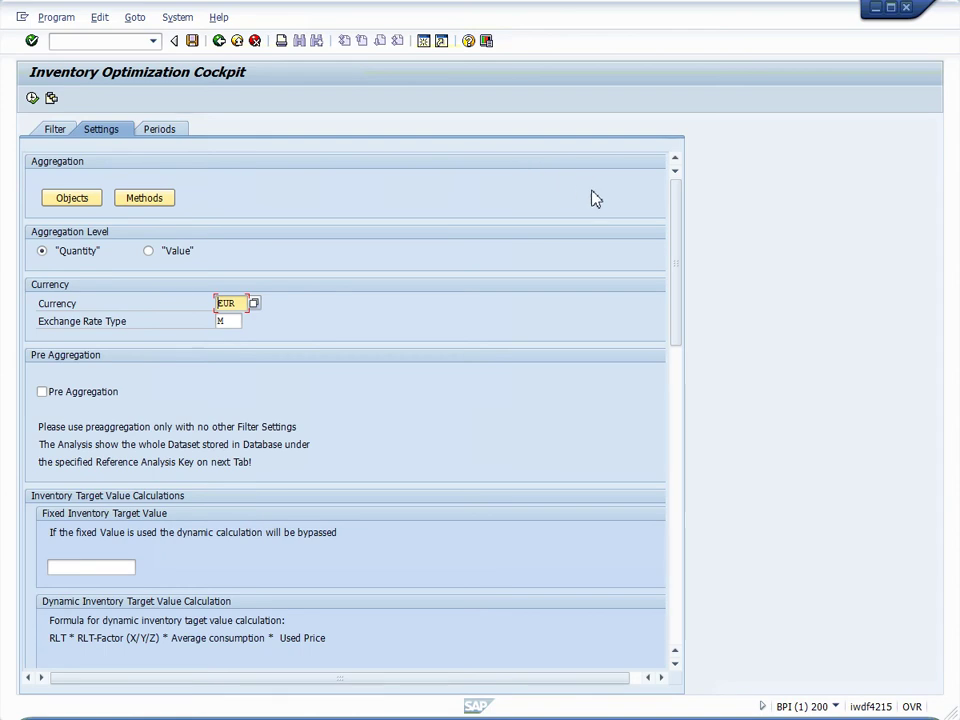
drag(677, 293, 681, 441)
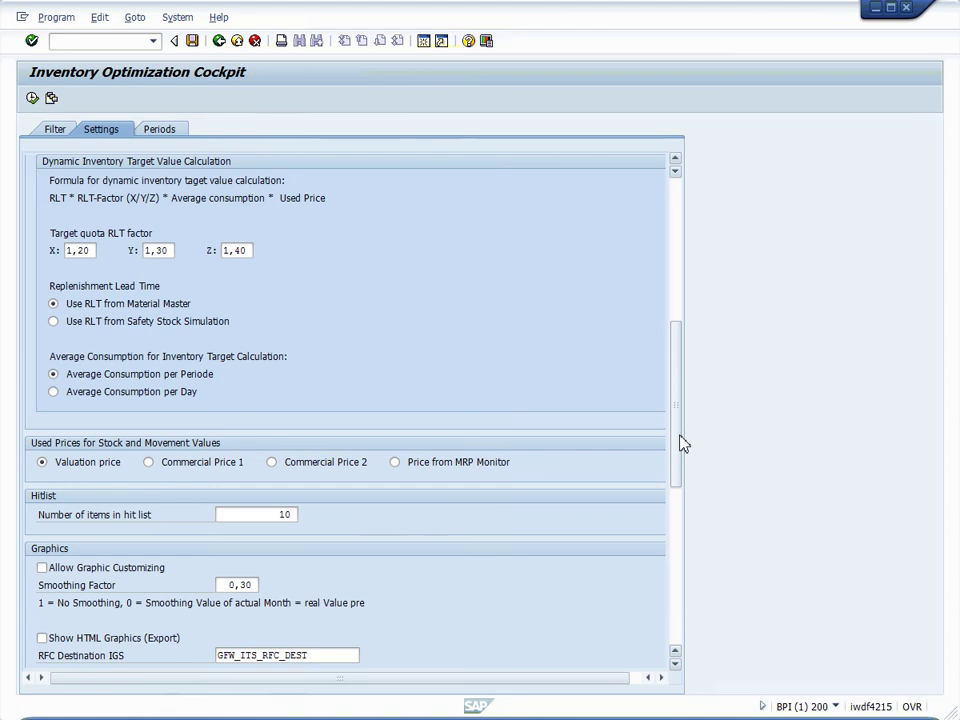
drag(680, 443, 677, 609)
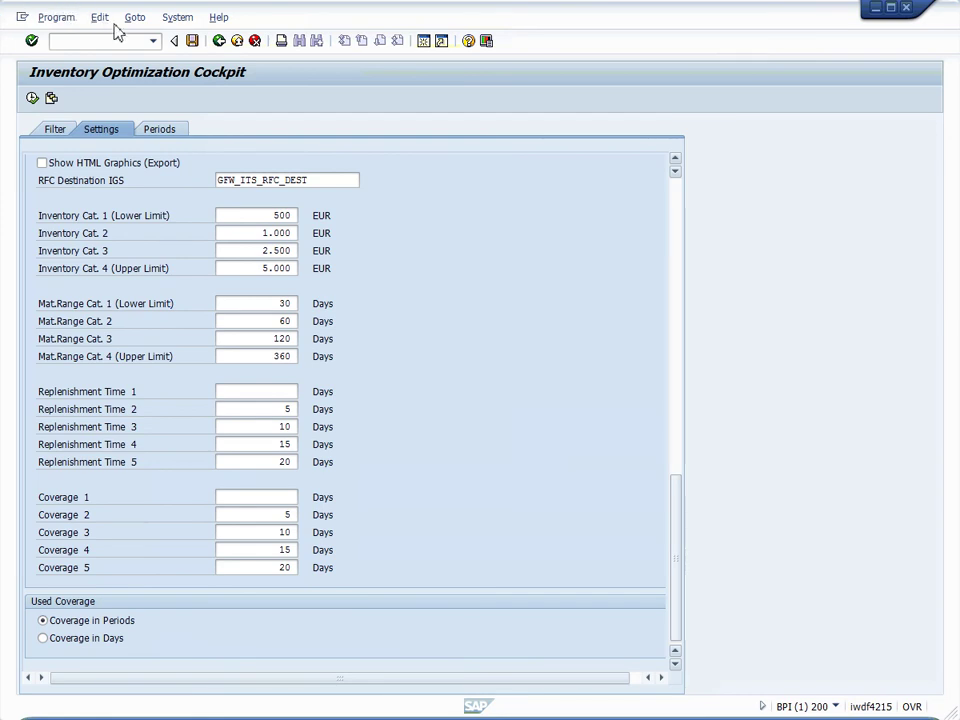
click(170, 134)
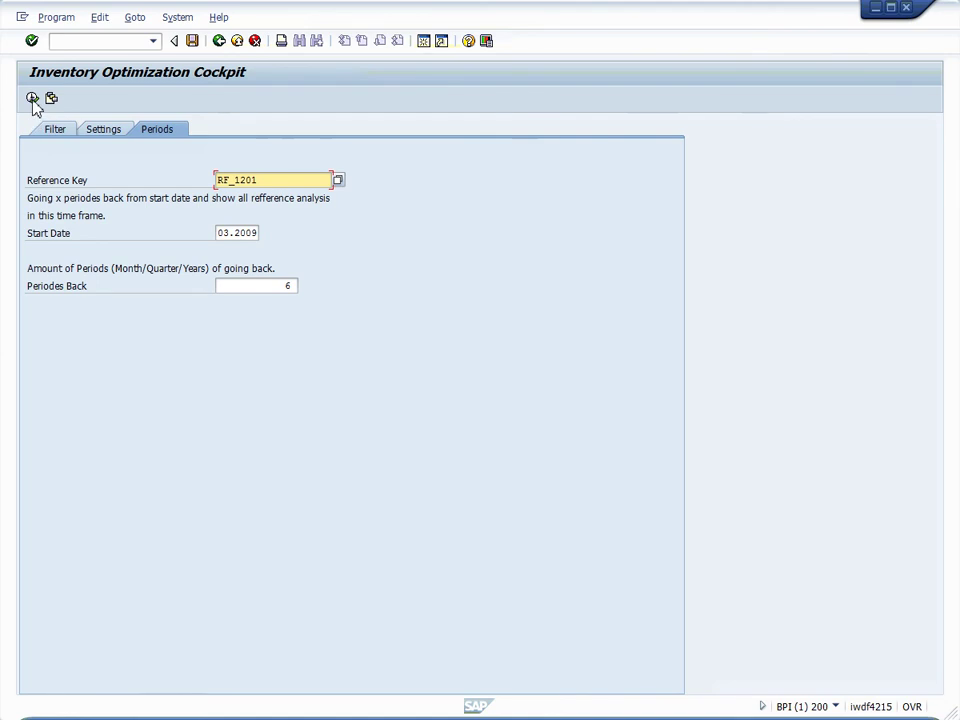
click(32, 98)
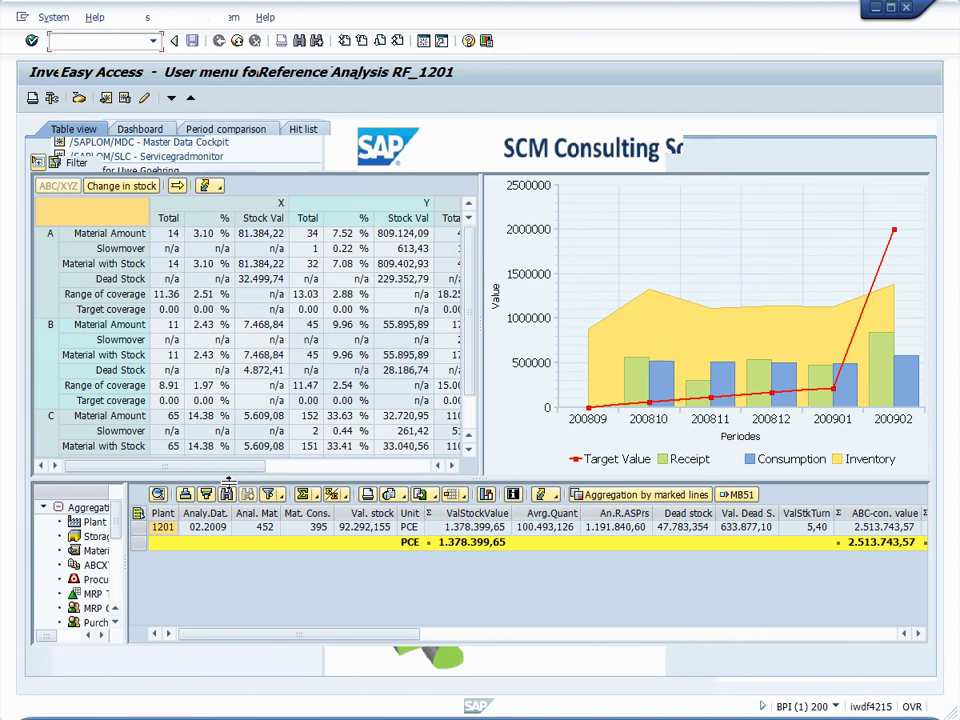
Enlarge the results list and aggregation tree, and aggregate the results by ABCXYZ, MRP Type and finally MRP Controller.
drag(228, 483, 229, 405)
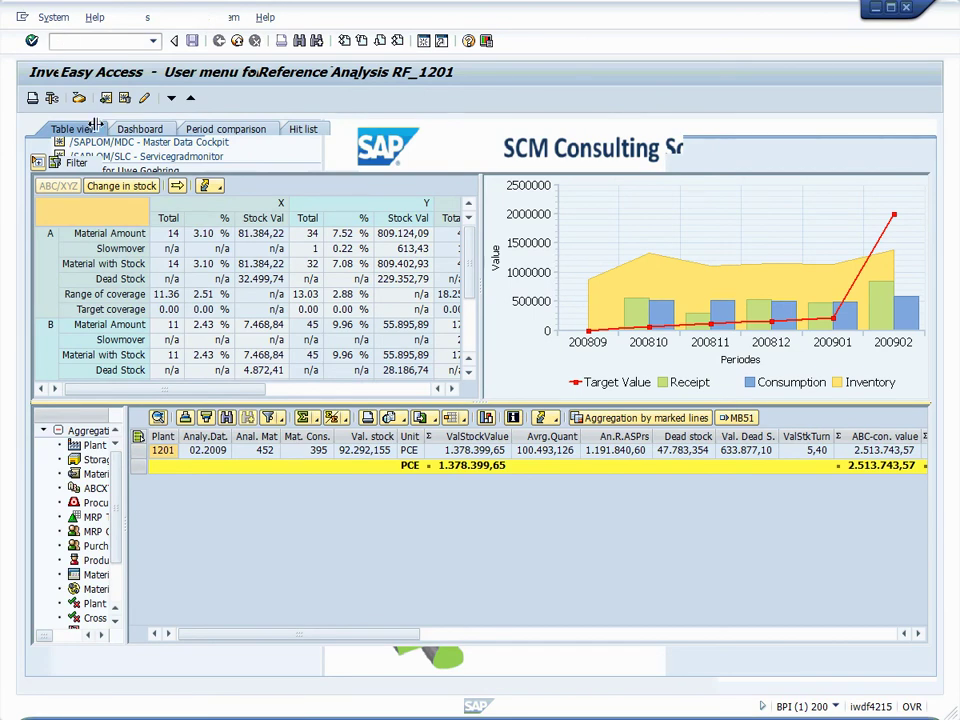
drag(129, 520, 189, 531)
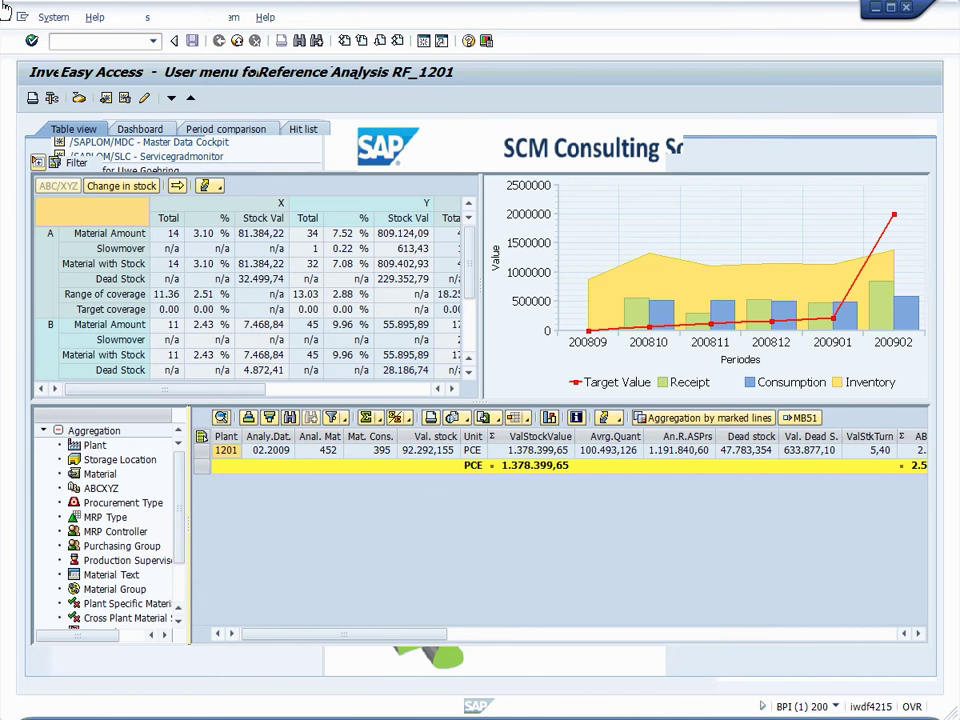
double_click(102, 489)
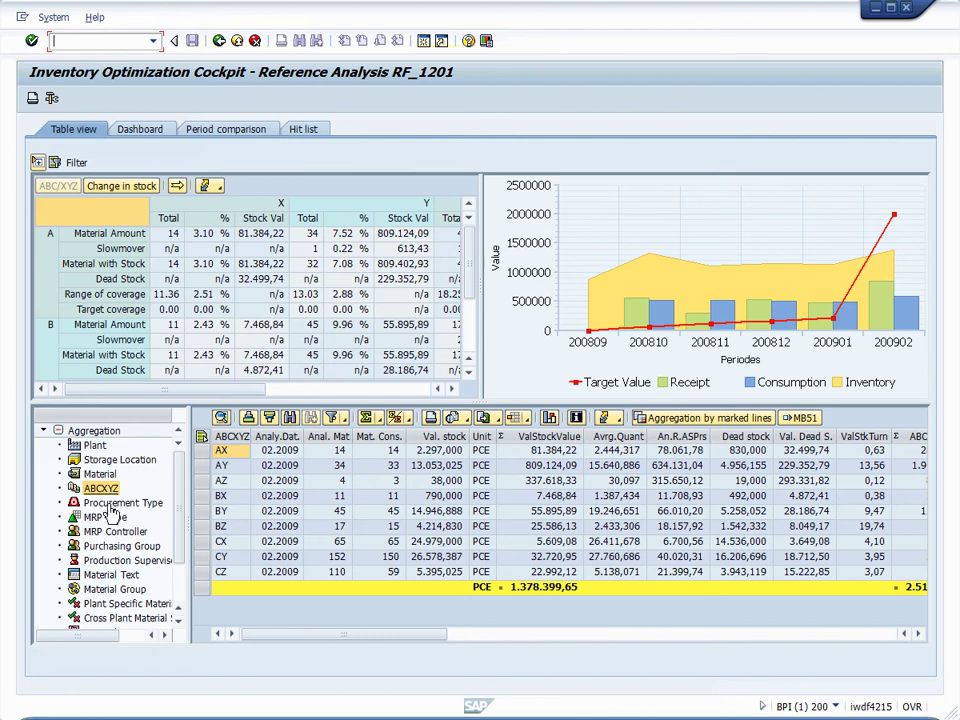
click(108, 519)
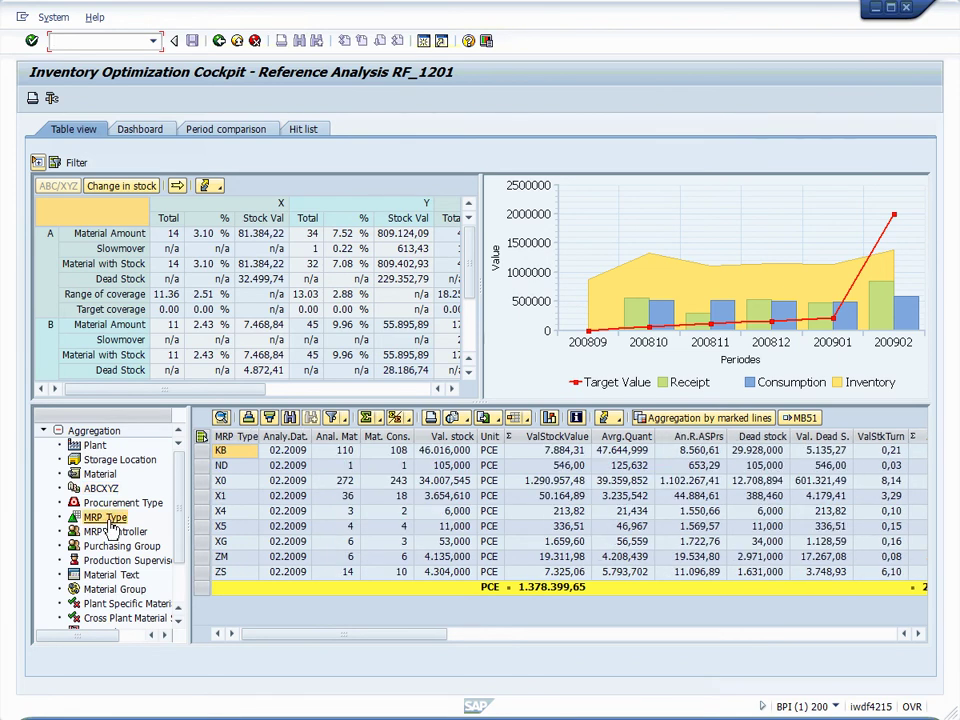
click(112, 531)
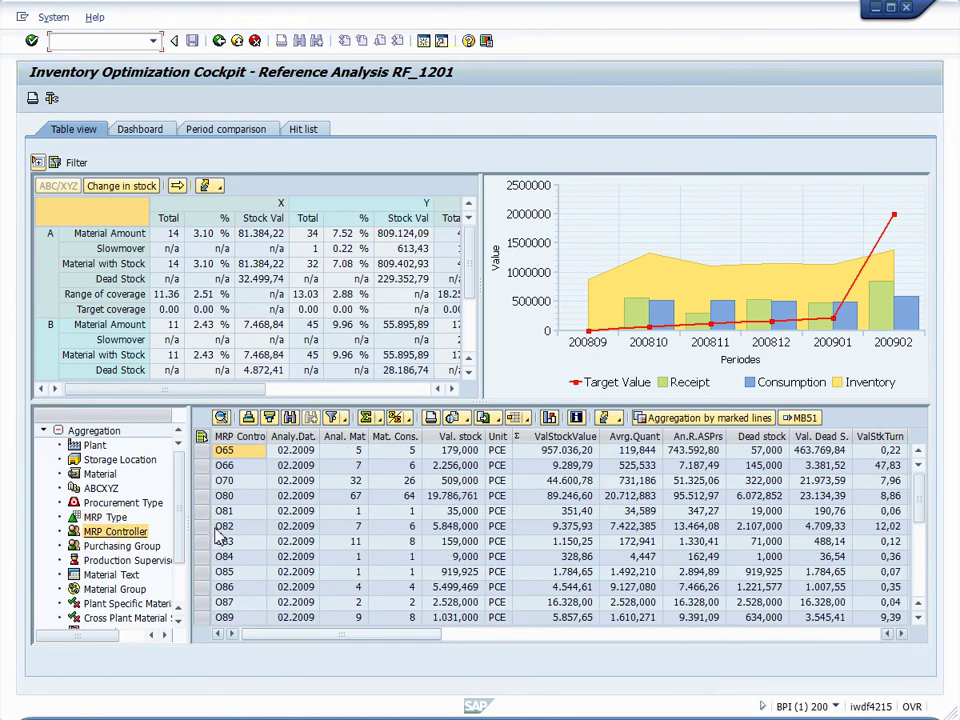
Change the results list layout by adding MRP Controller to the displayed columns, and try shifting the first column down and back up.
click(644, 635)
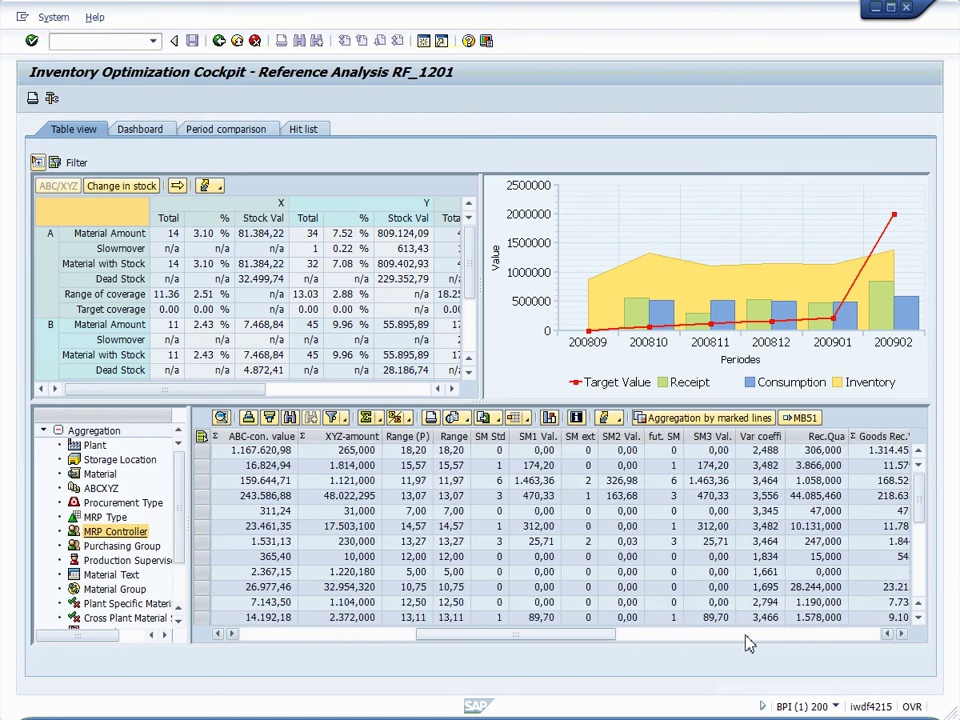
click(806, 636)
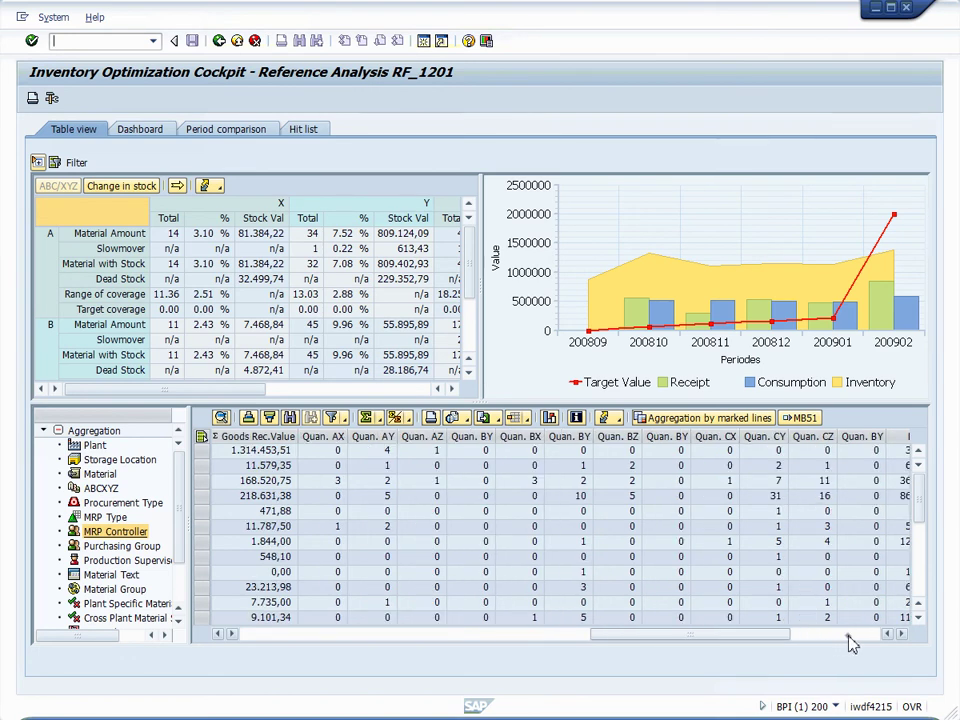
click(848, 636)
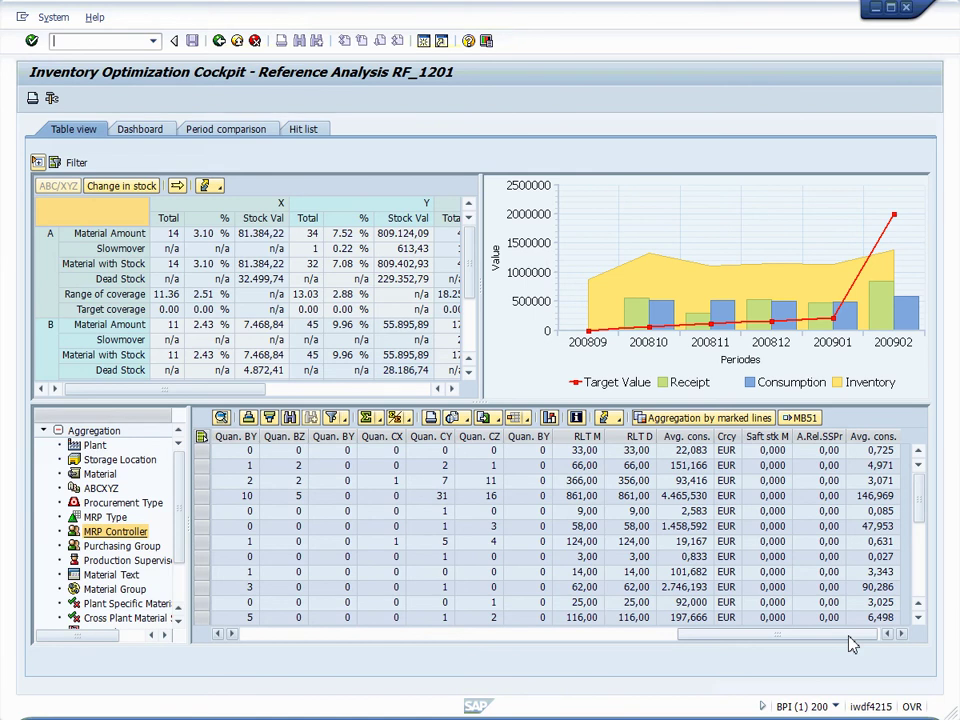
click(528, 418)
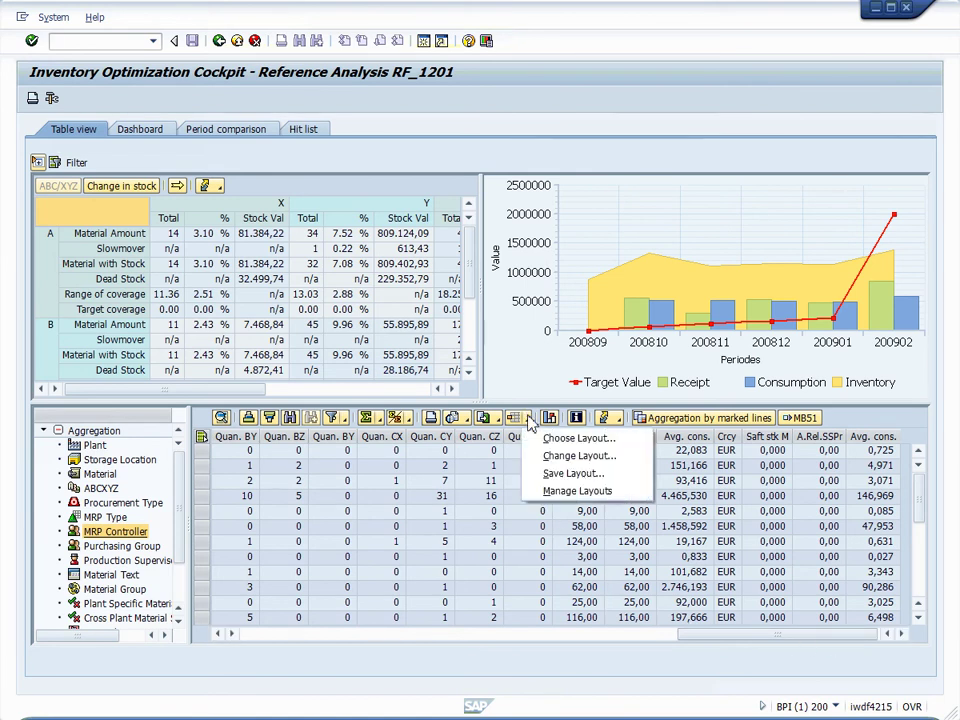
click(553, 457)
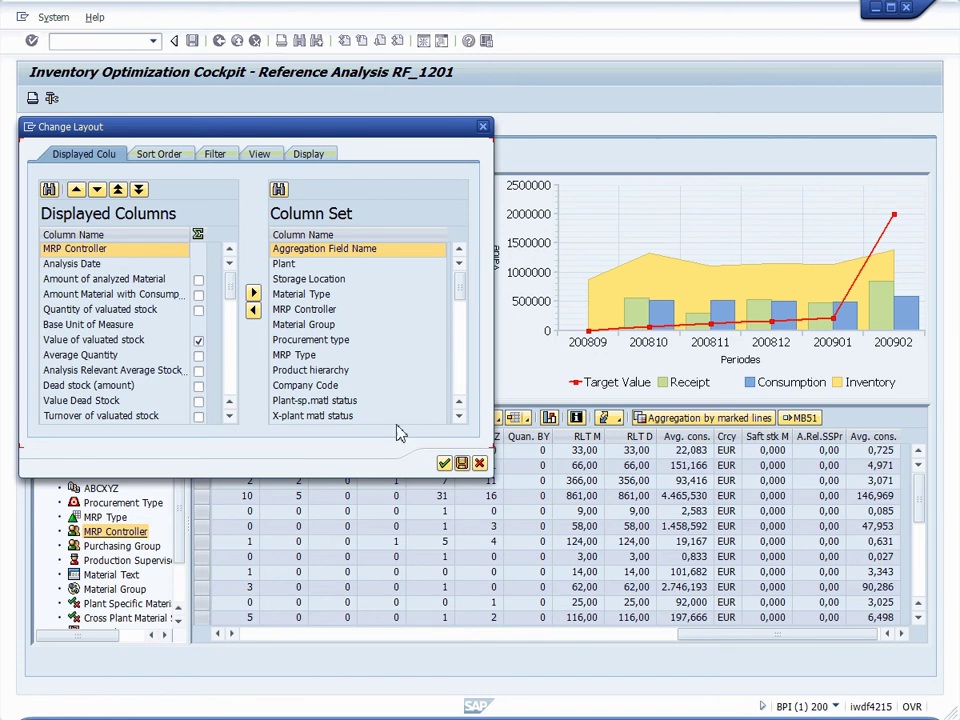
click(331, 312)
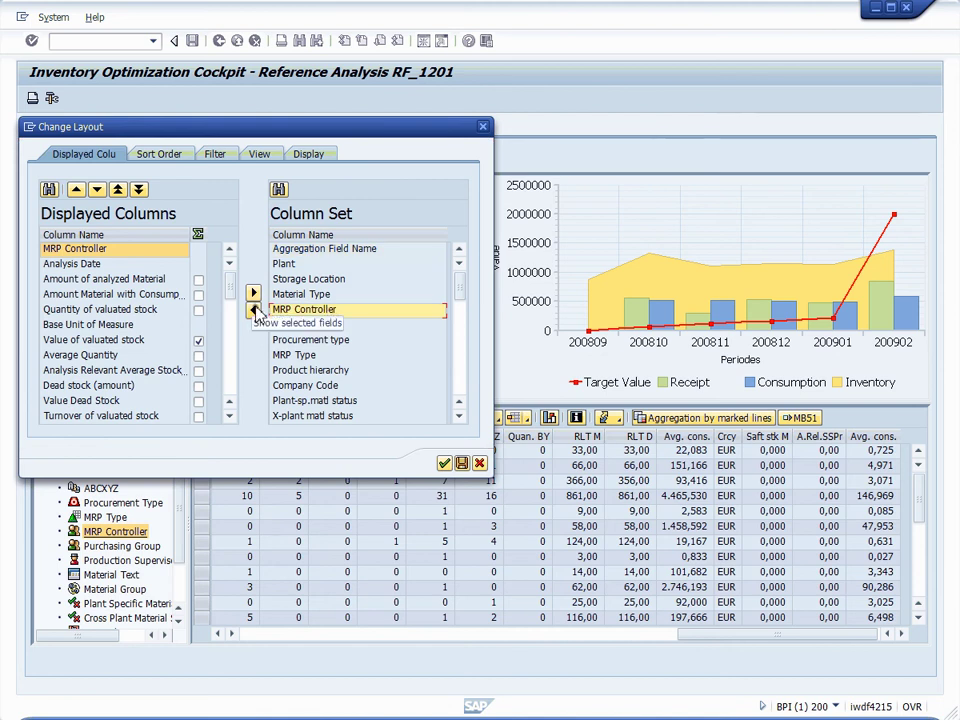
click(254, 310)
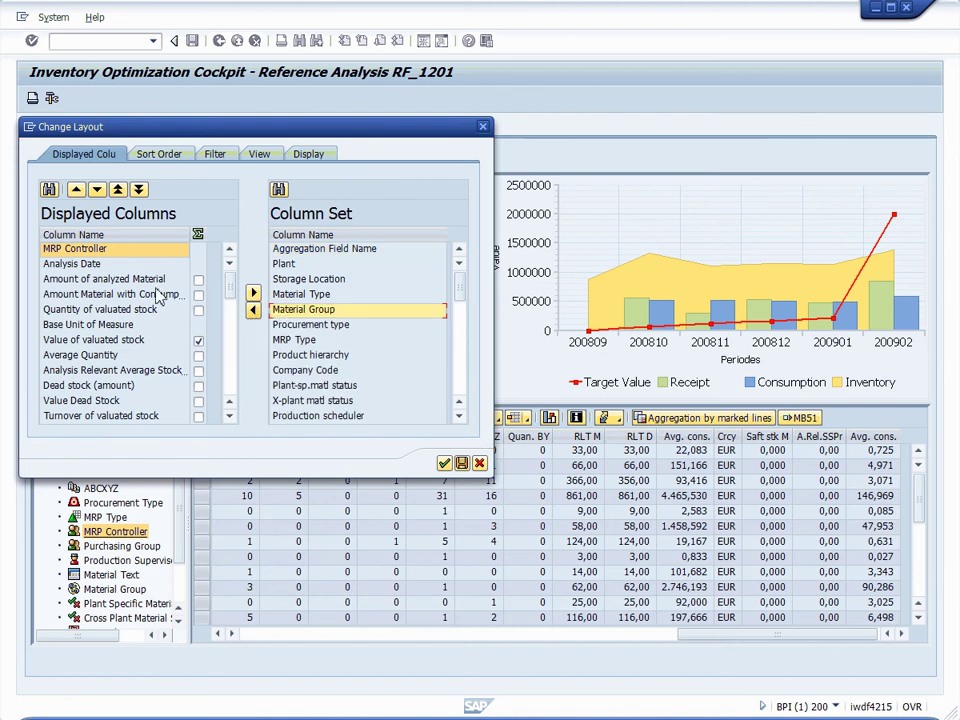
click(97, 190)
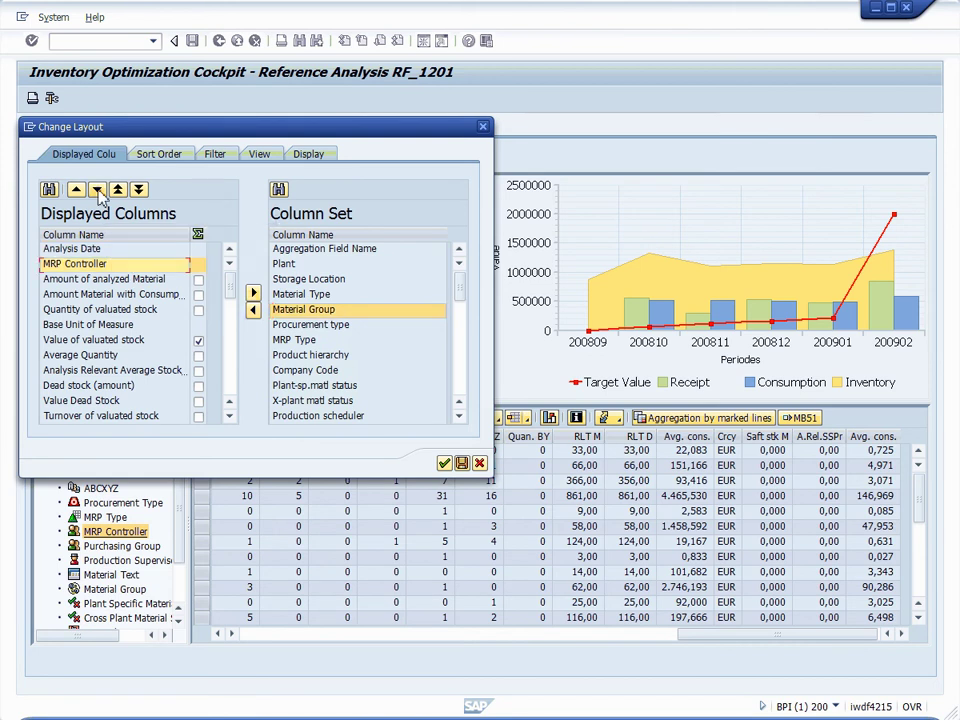
click(76, 190)
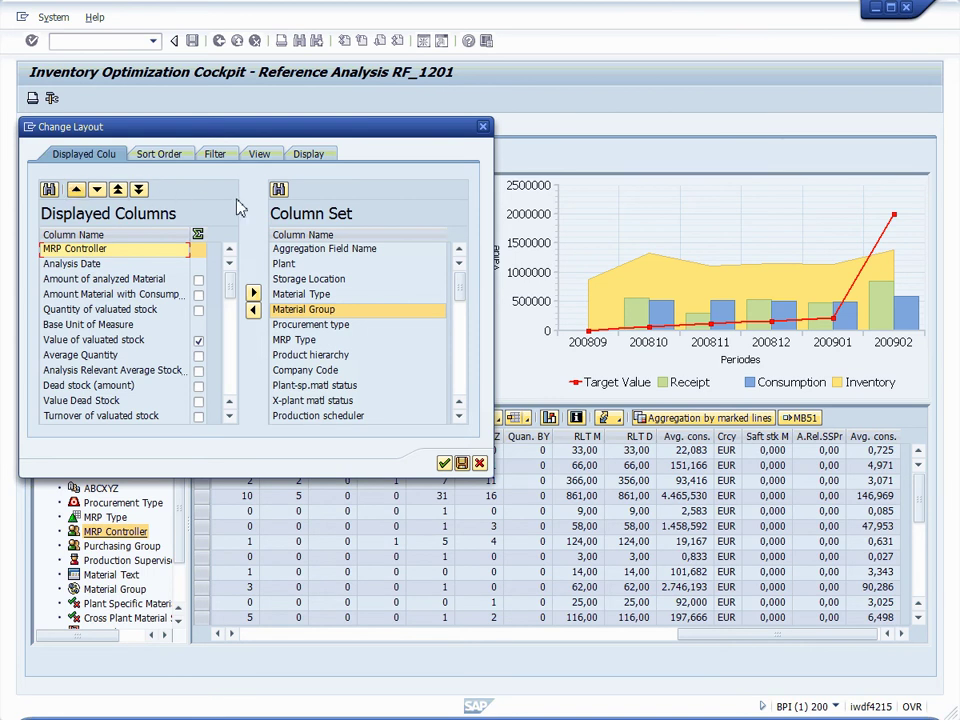
Look through the available column set and the displayed columns, and apply the changed layout.
click(460, 385)
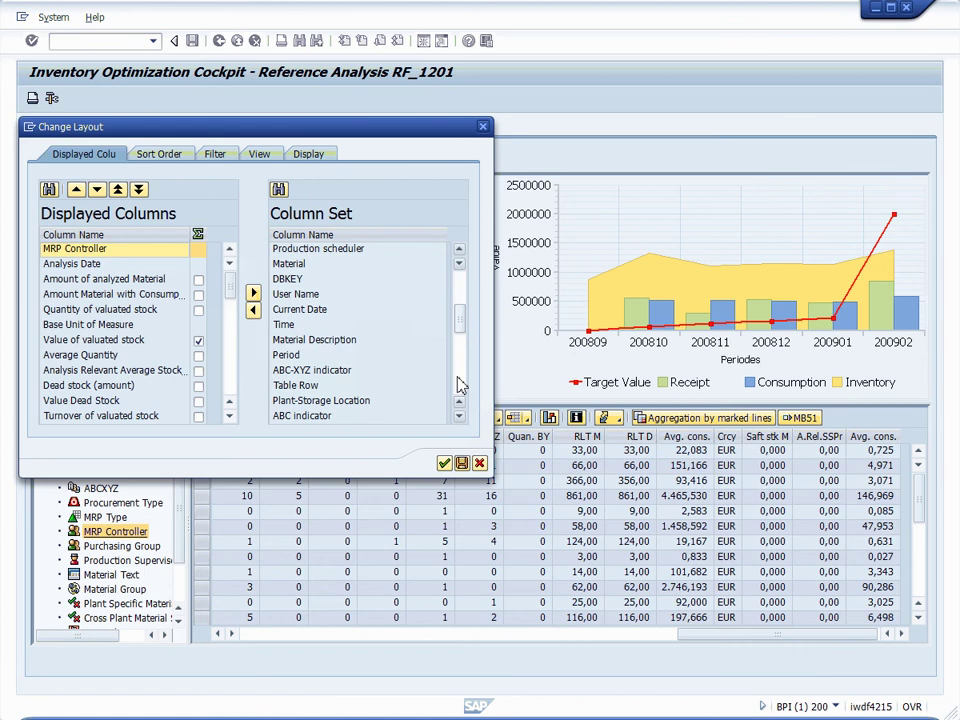
click(460, 385)
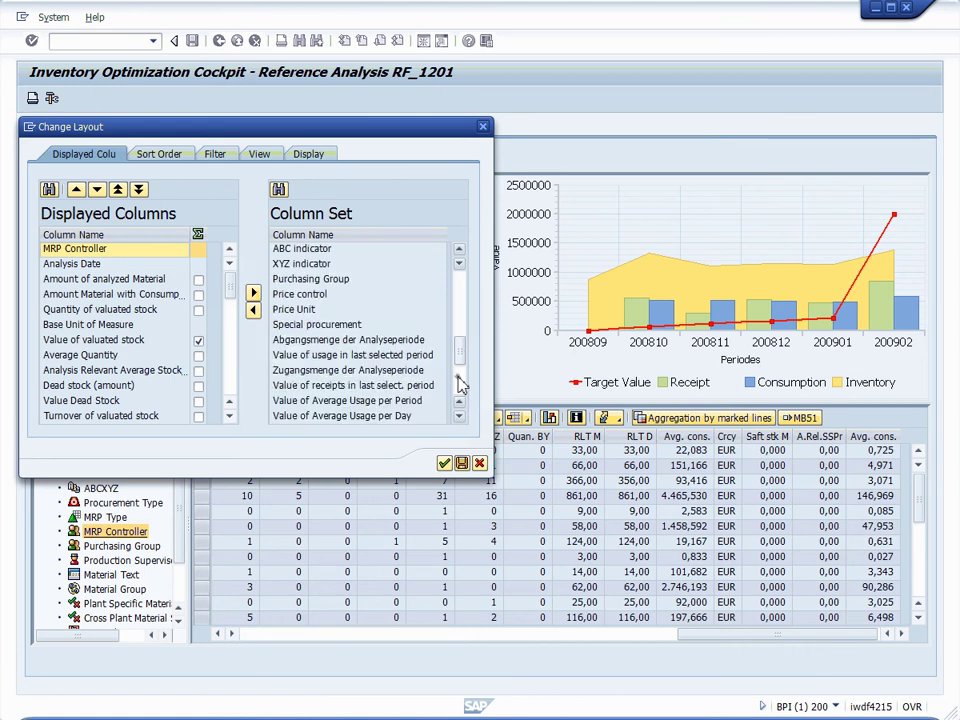
click(460, 385)
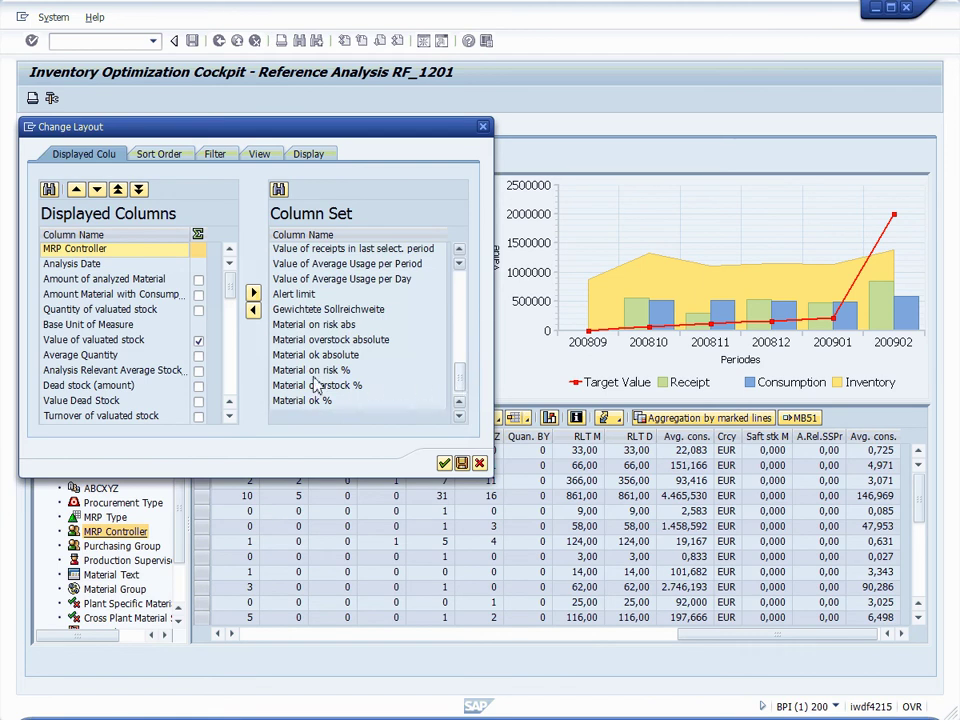
click(231, 386)
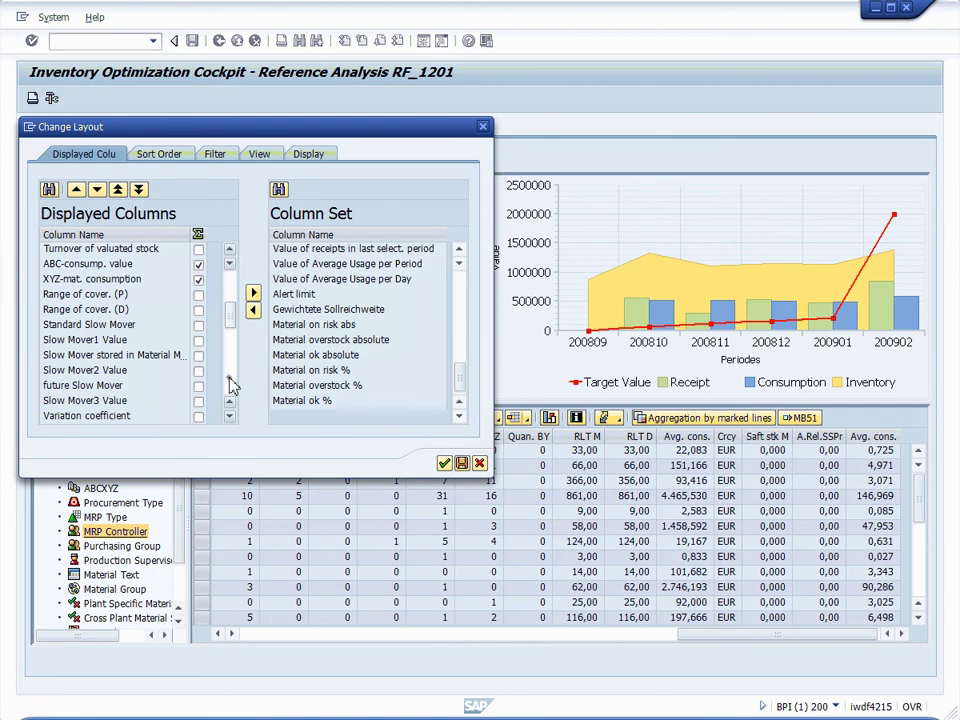
click(231, 386)
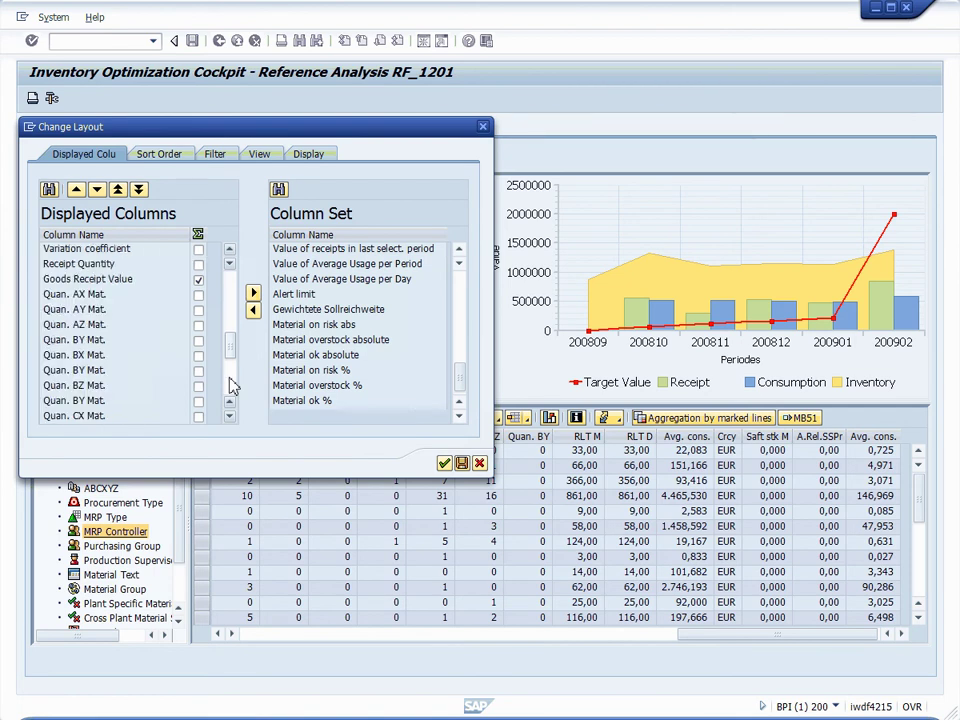
click(231, 386)
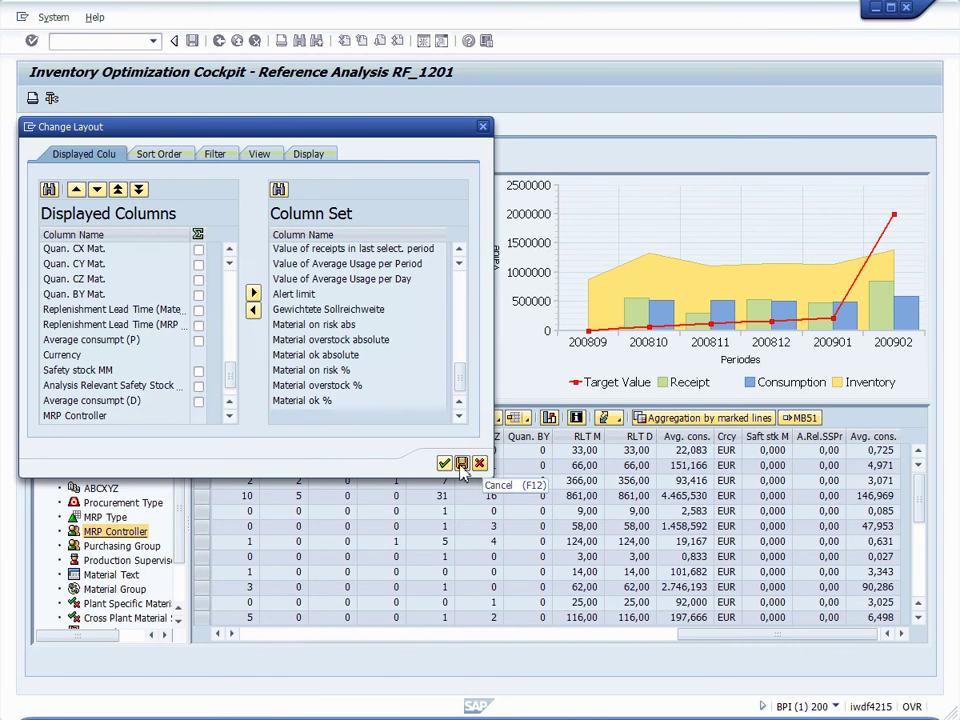
click(445, 464)
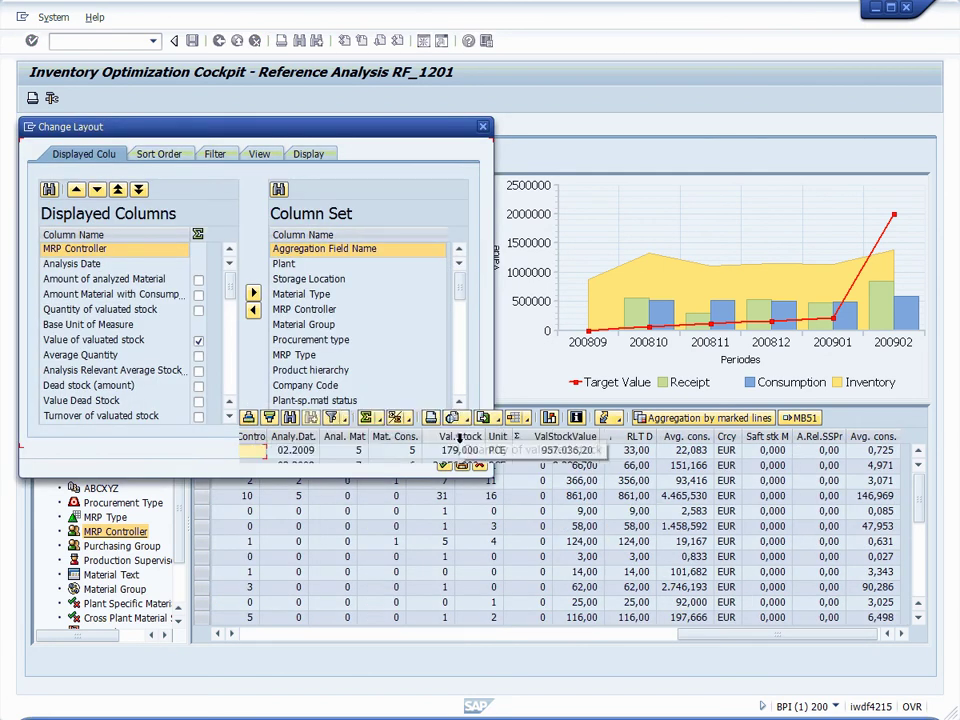
Sort the MRP controller list by valuated stock in descending order, and re-sort it by dead stock in ascending order.
click(460, 440)
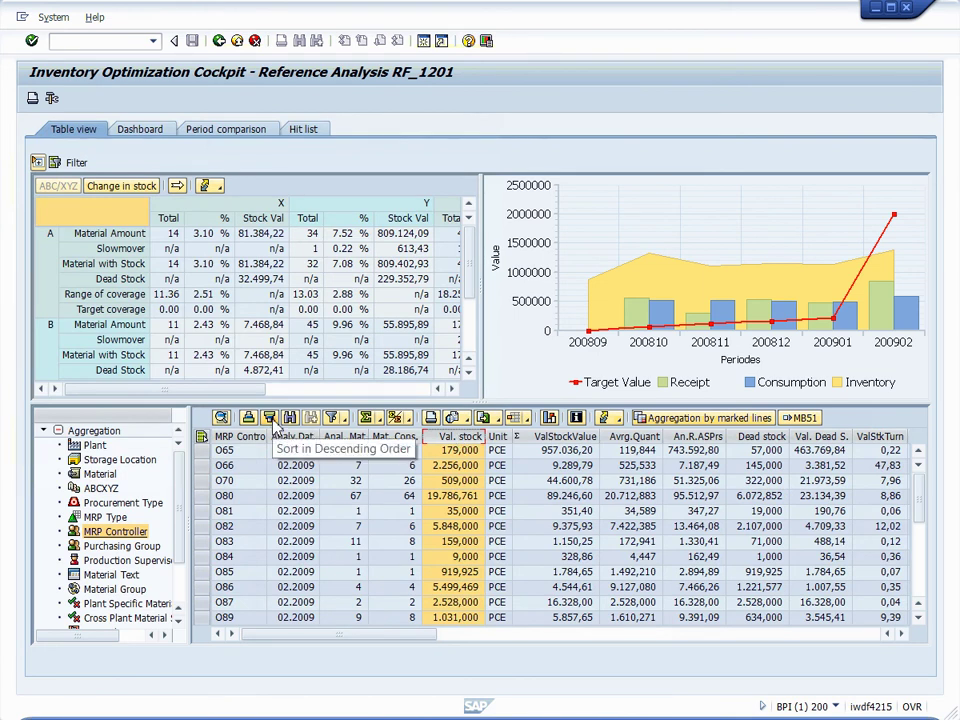
click(269, 418)
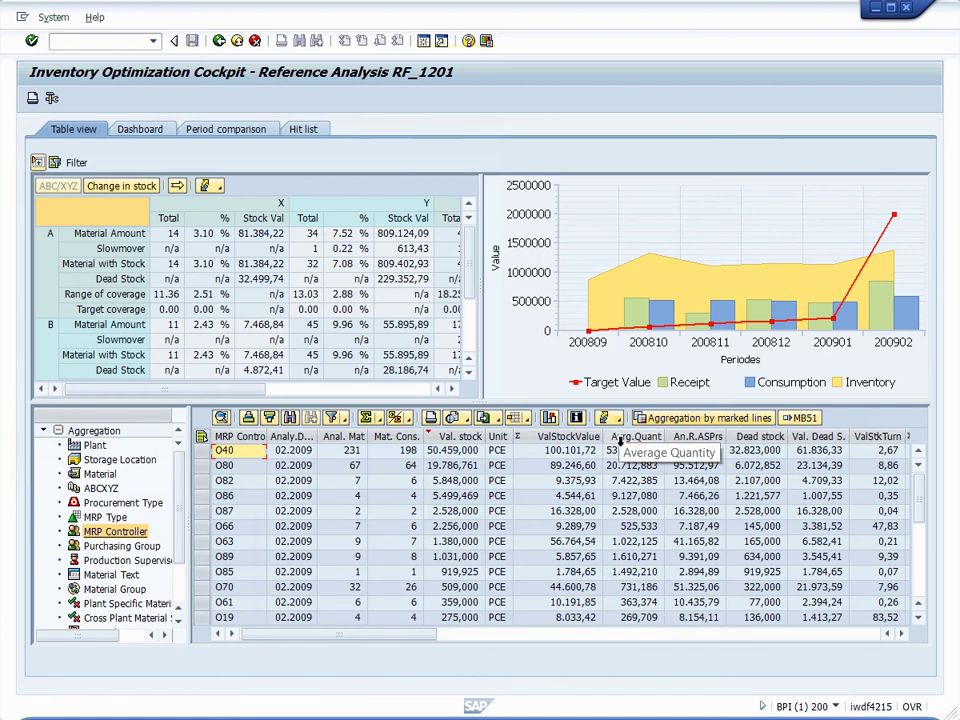
click(760, 437)
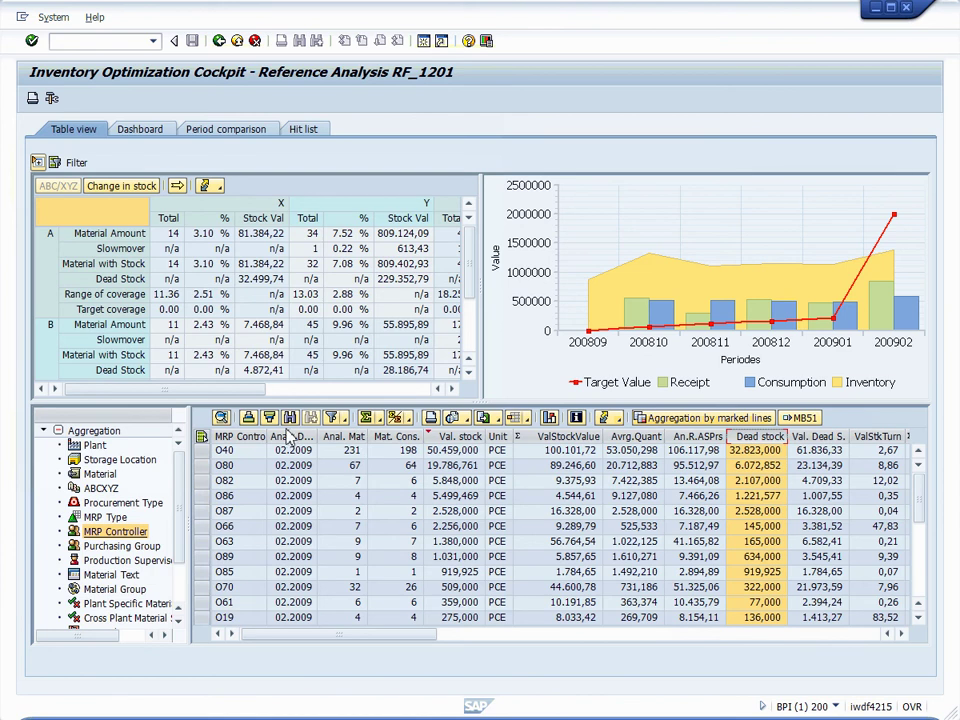
click(248, 417)
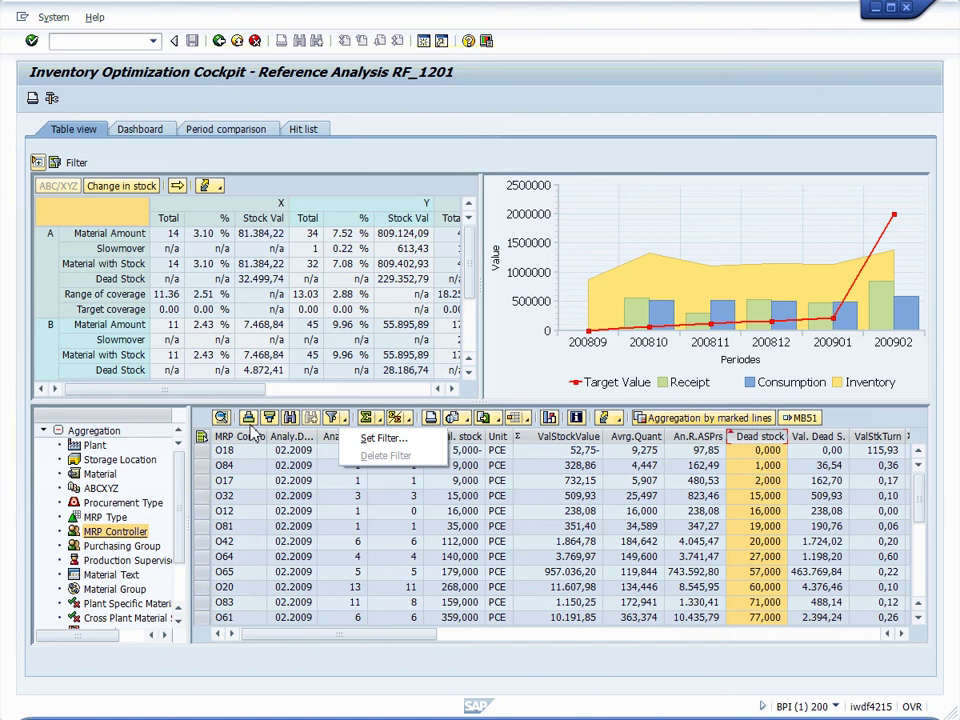
click(364, 440)
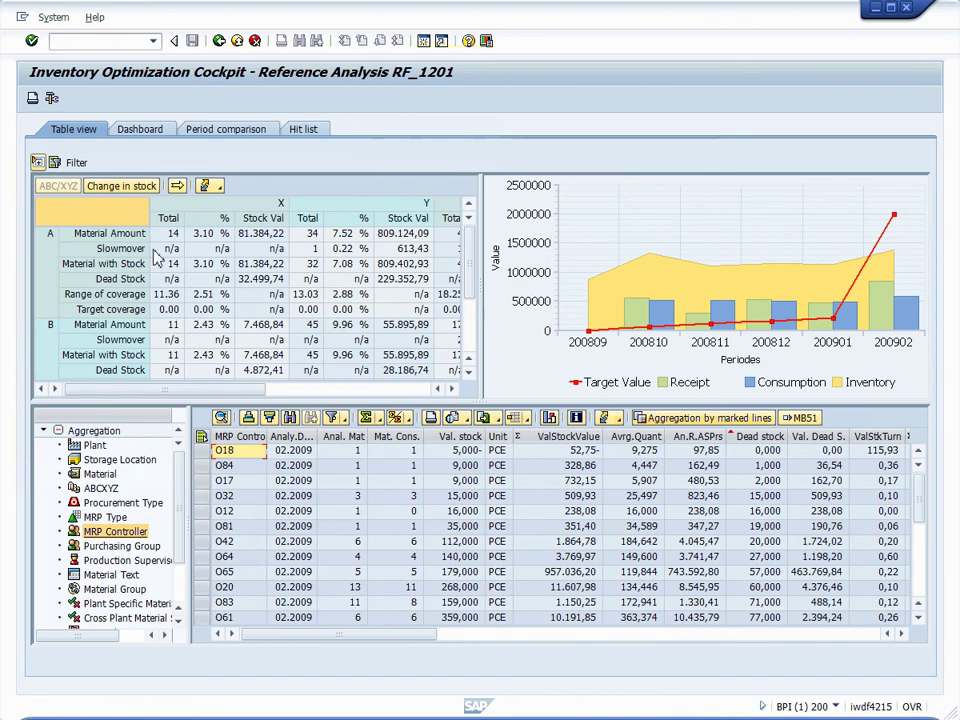
Switch to the cockpit's dashboard view and aggregate the results list by MRP Type.
click(128, 129)
scroll(189, 540, down, 3)
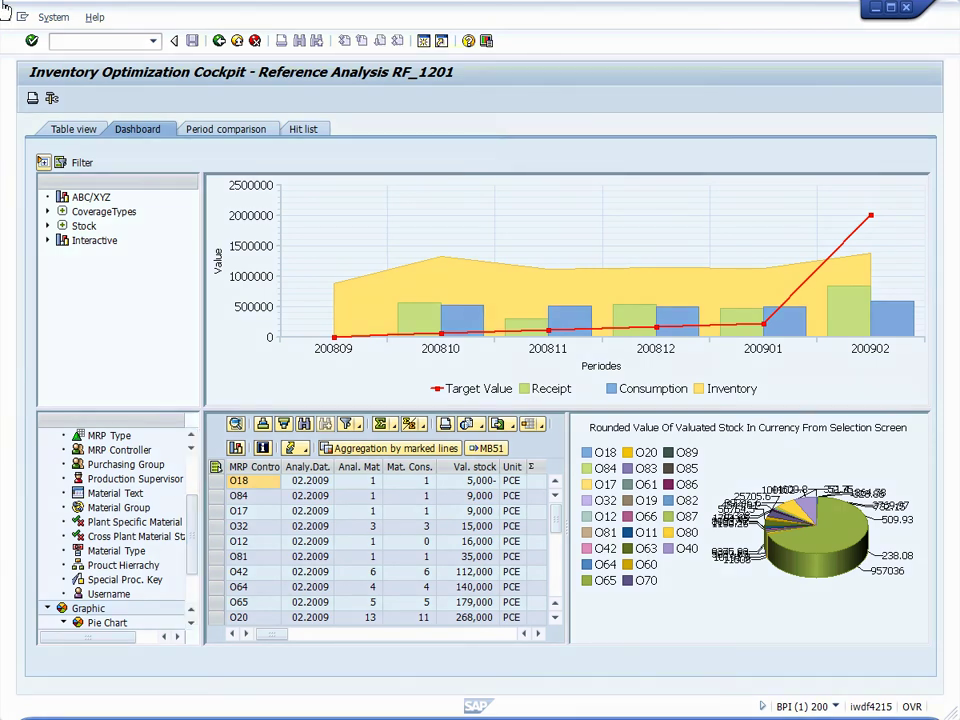
double_click(110, 436)
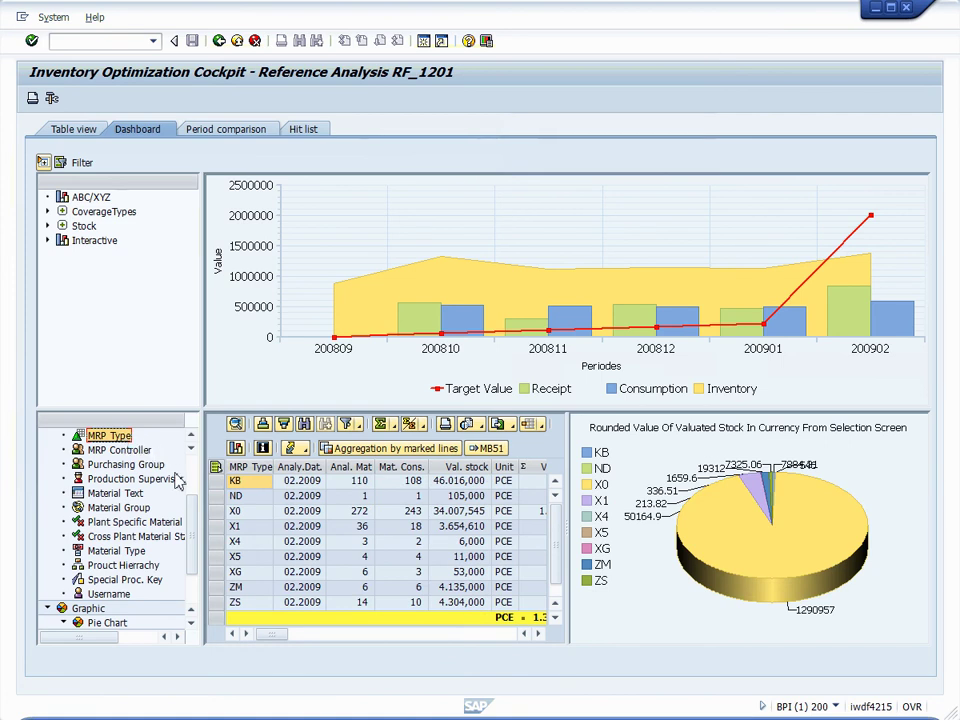
Display the MRP type results as a bar chart, switch to the Coverage/RLT graph, and inspect the materials behind its bubble.
scroll(196, 594, down, 2)
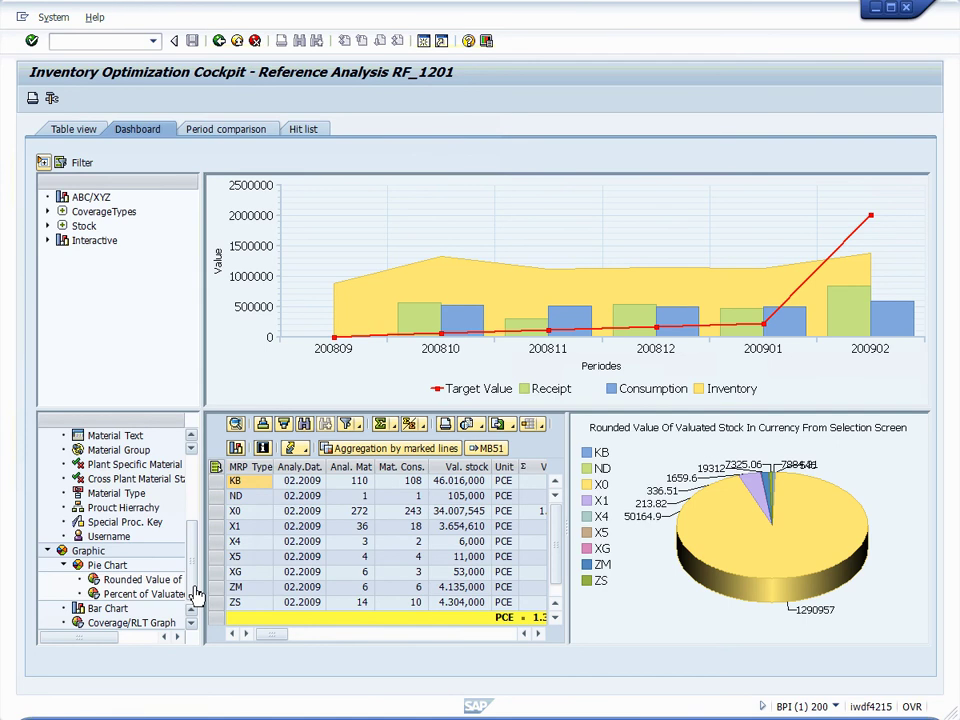
click(110, 608)
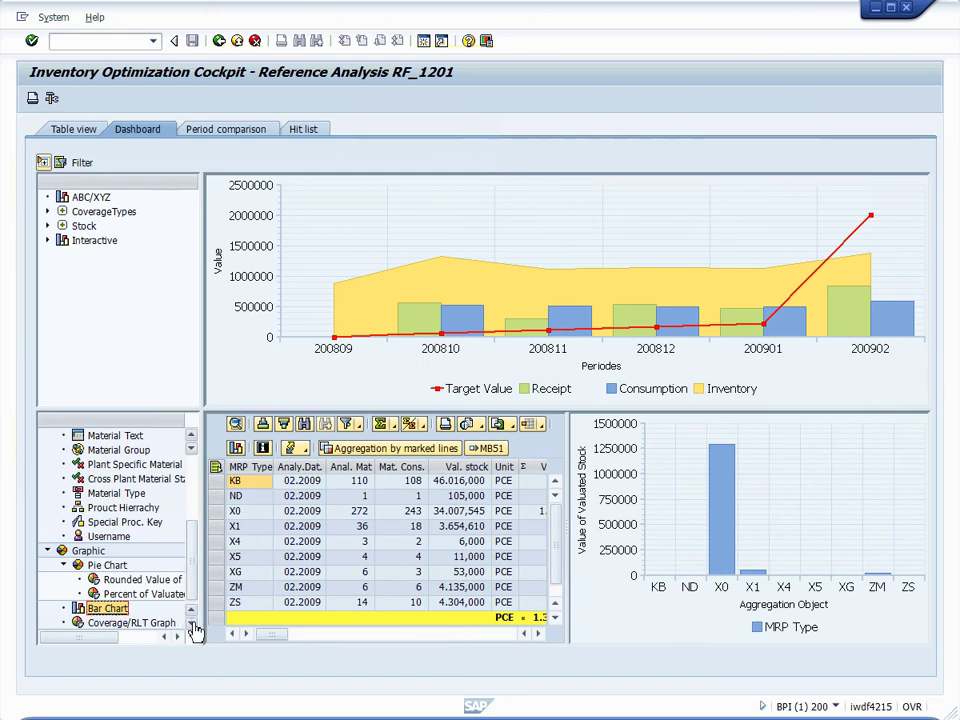
click(130, 622)
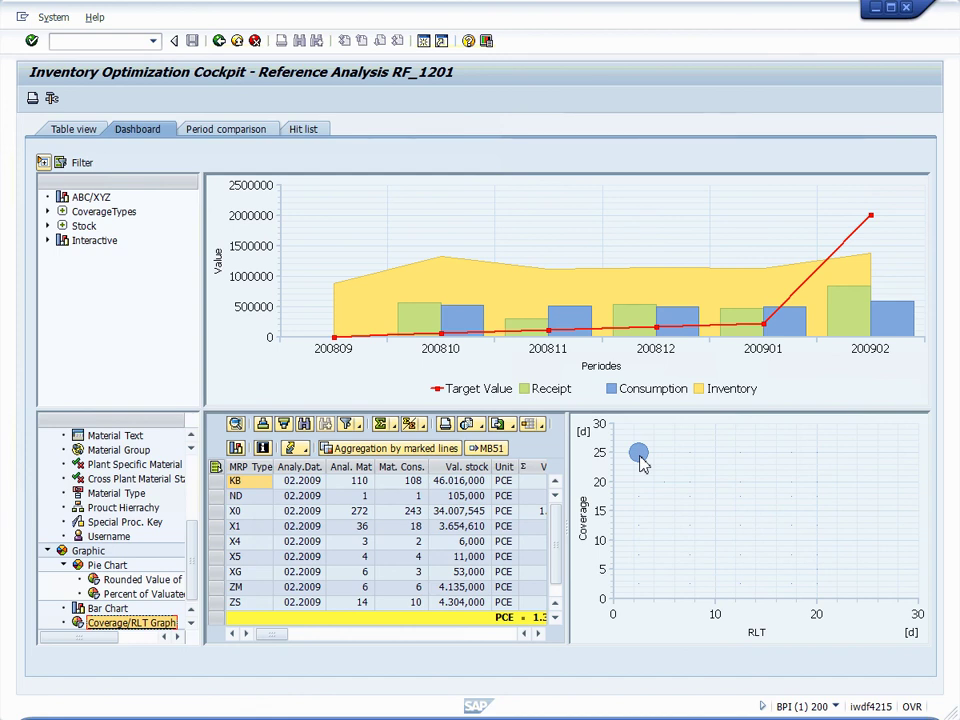
double_click(640, 456)
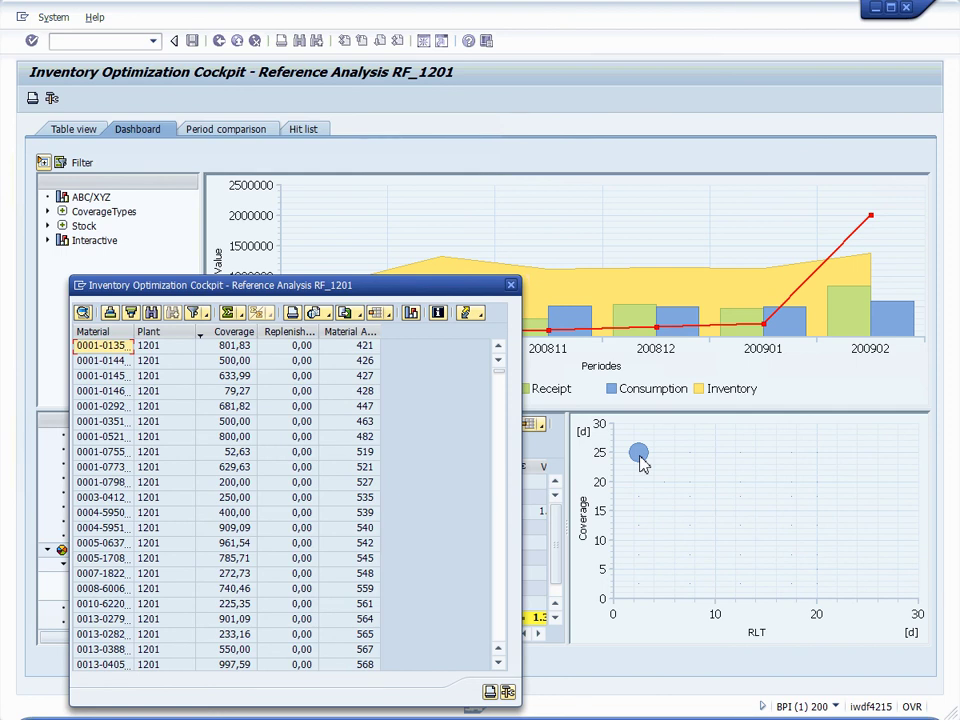
click(510, 286)
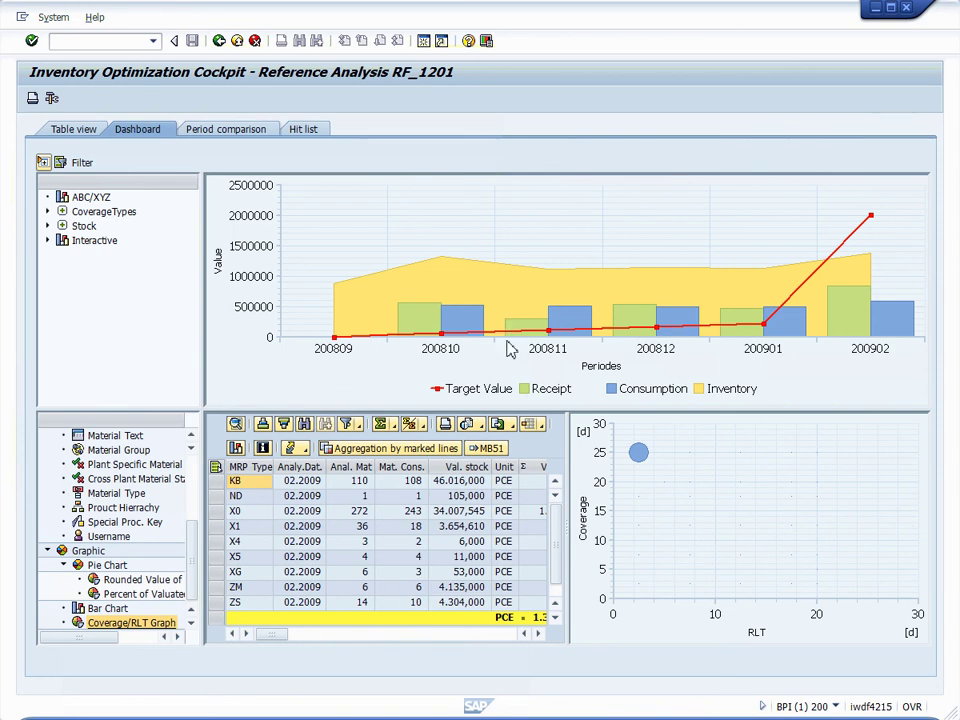
Review the dashboard list's export options and its layout column settings without changing them.
click(510, 427)
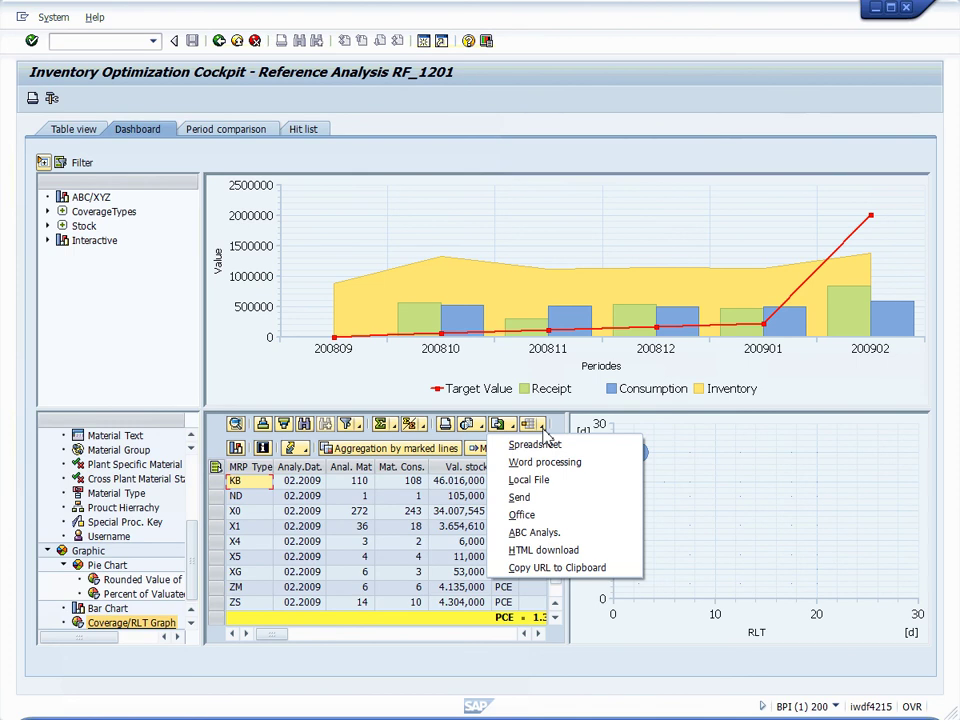
click(543, 428)
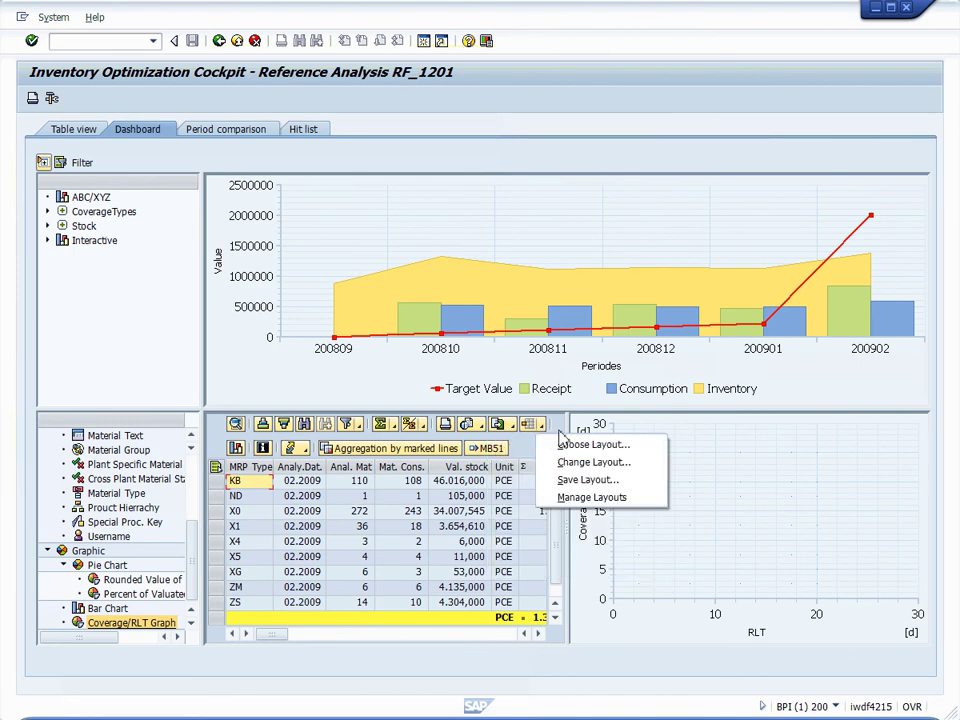
click(580, 463)
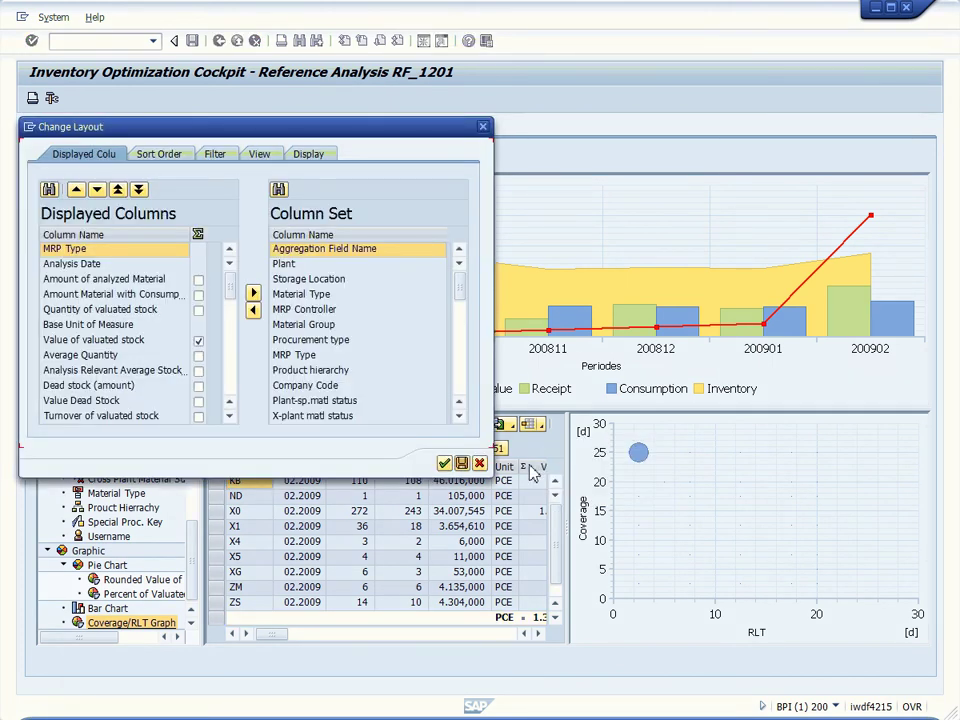
click(479, 463)
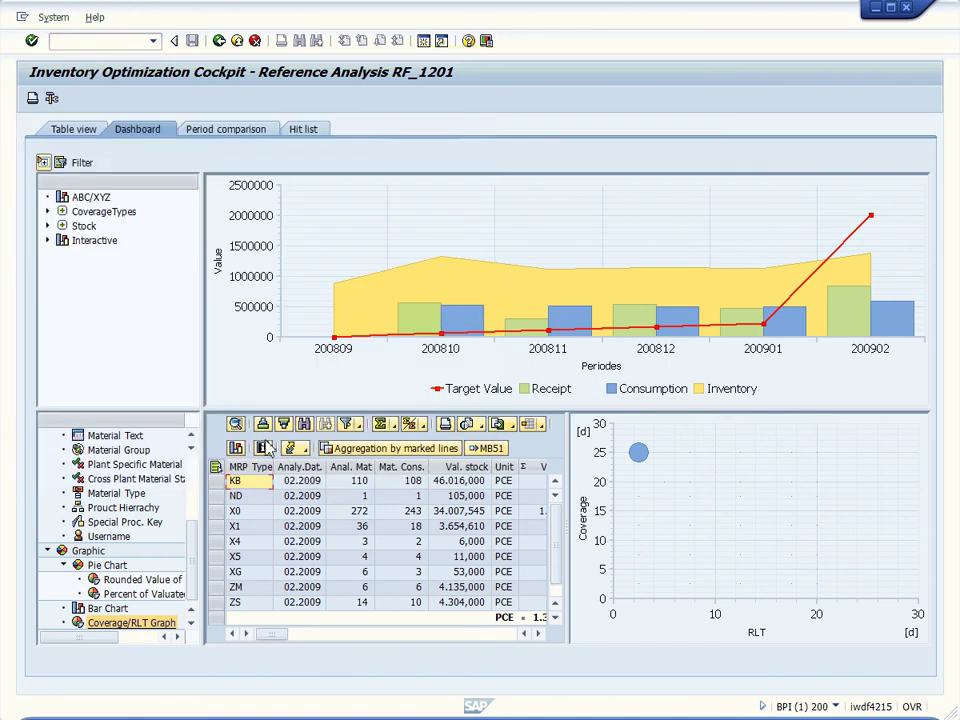
Exclude Consumption, Receipt, Safety Stock and Coverage To Be from the interactive chart, and expand the Stock and CoverageTypes chart groups.
click(49, 241)
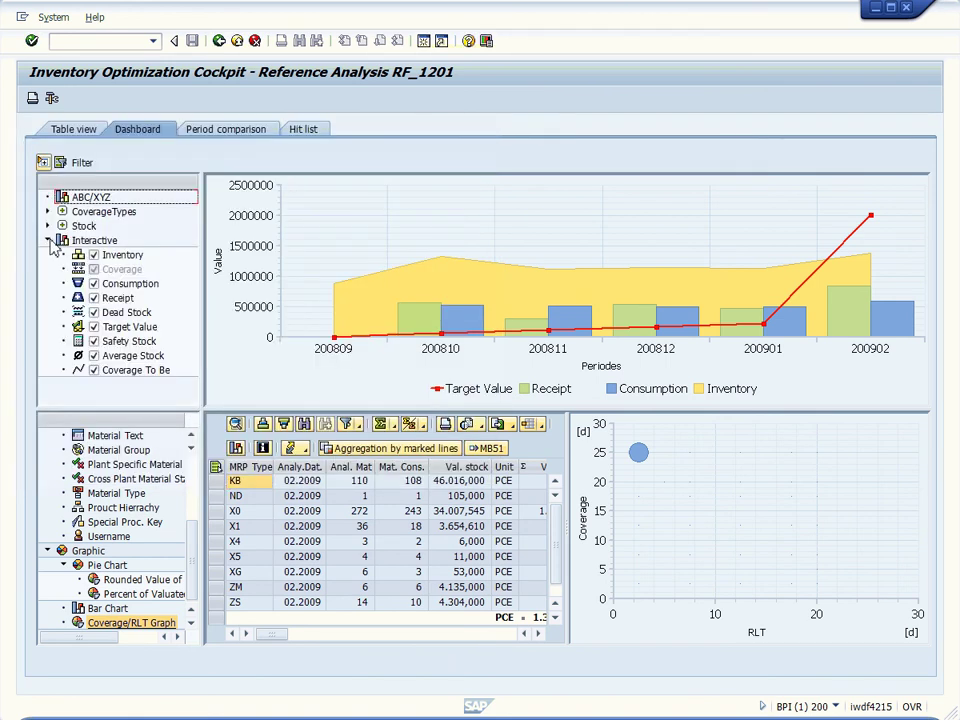
click(94, 284)
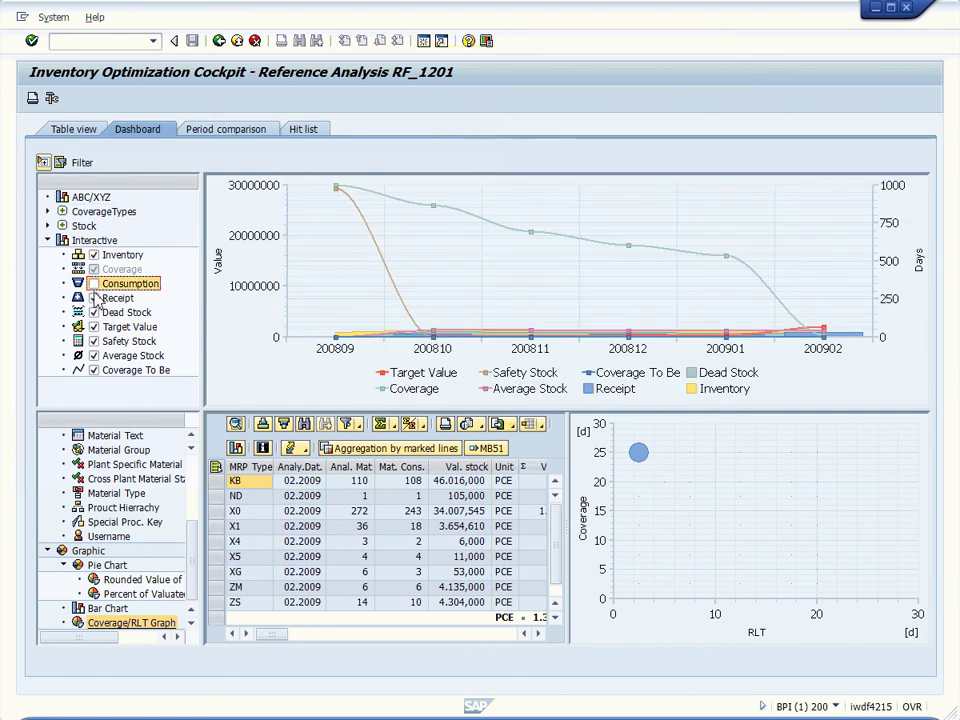
click(94, 299)
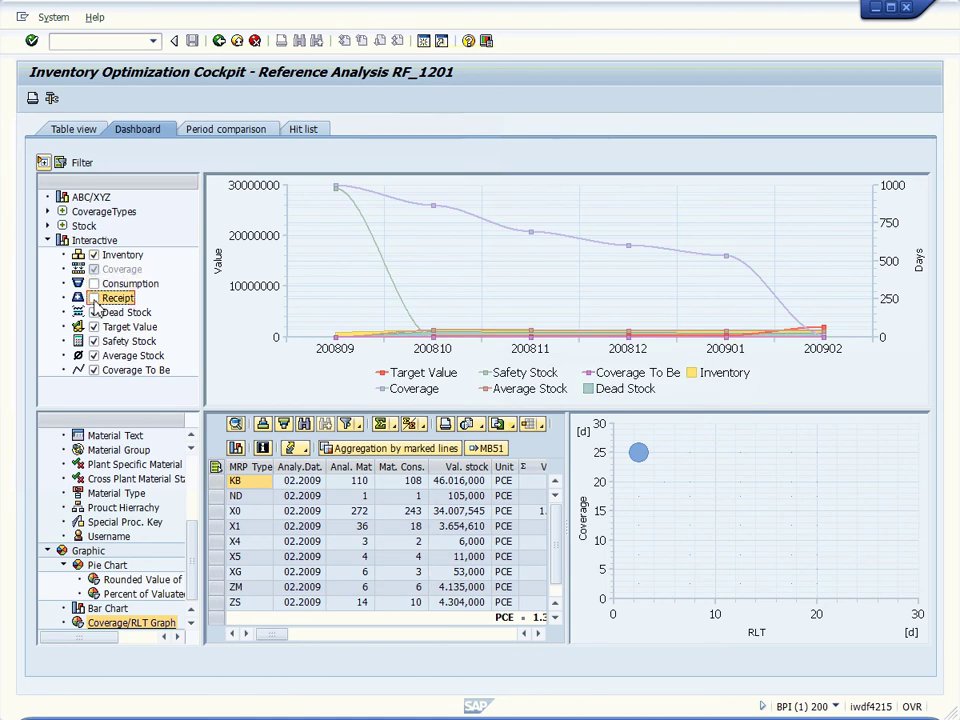
click(94, 341)
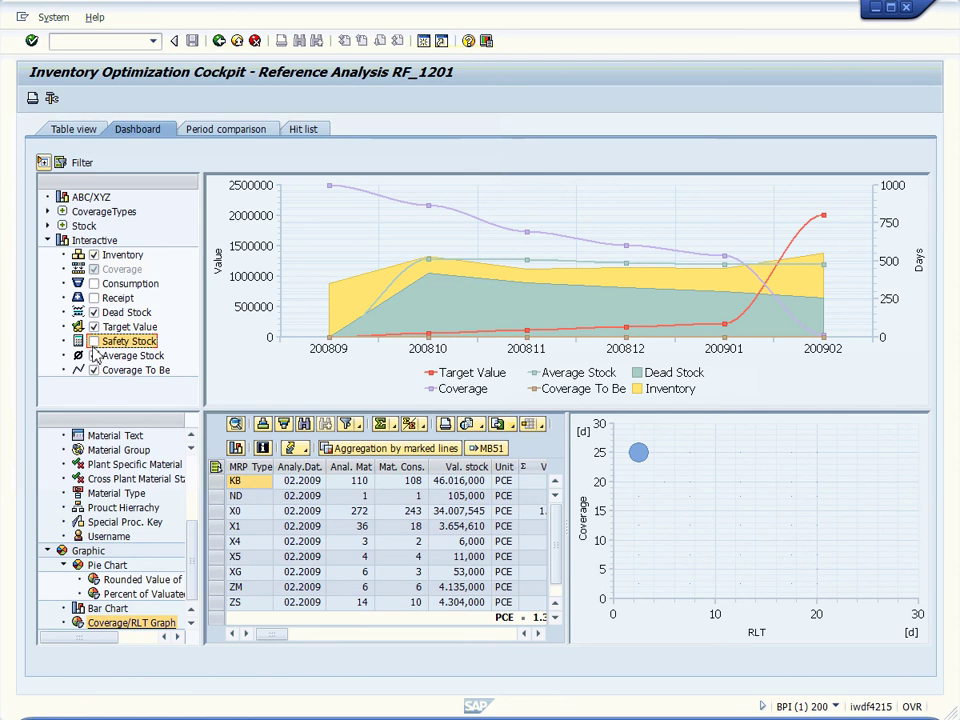
click(94, 370)
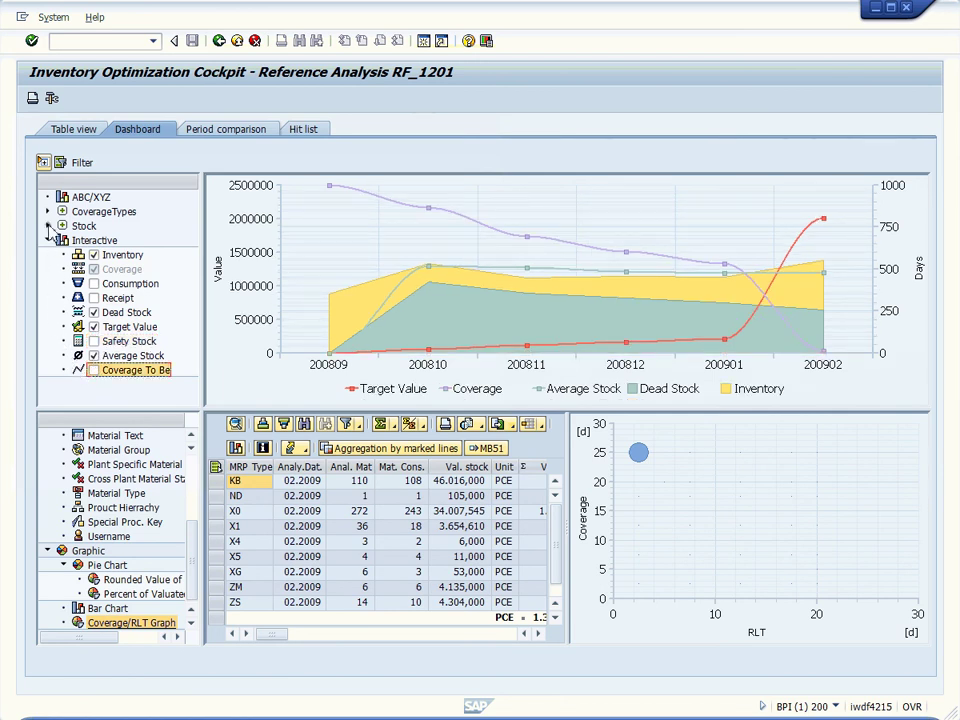
click(48, 226)
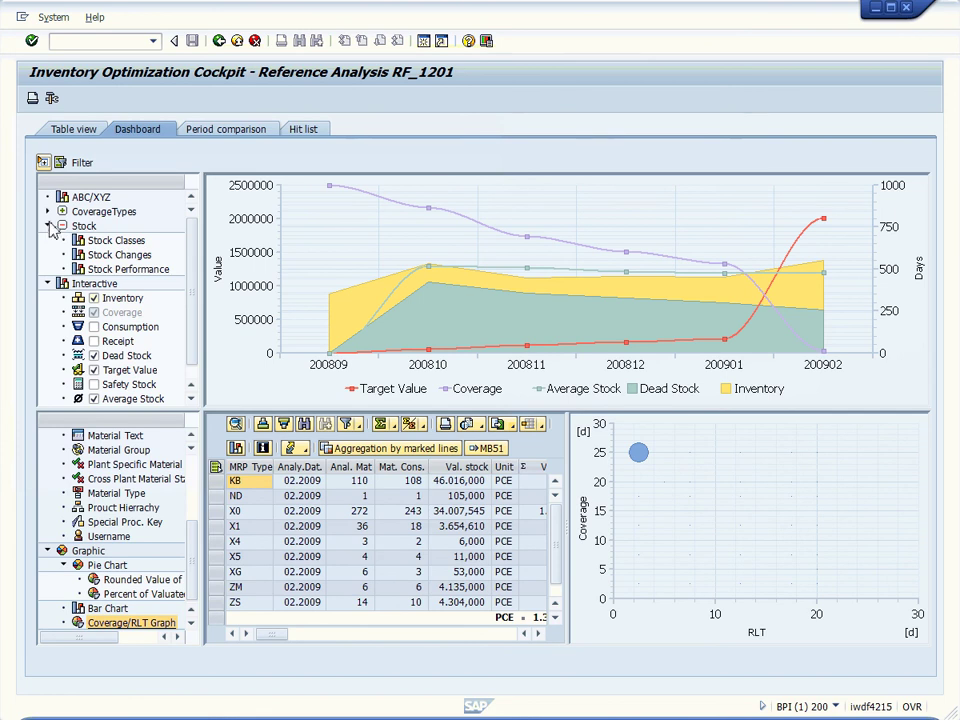
click(48, 212)
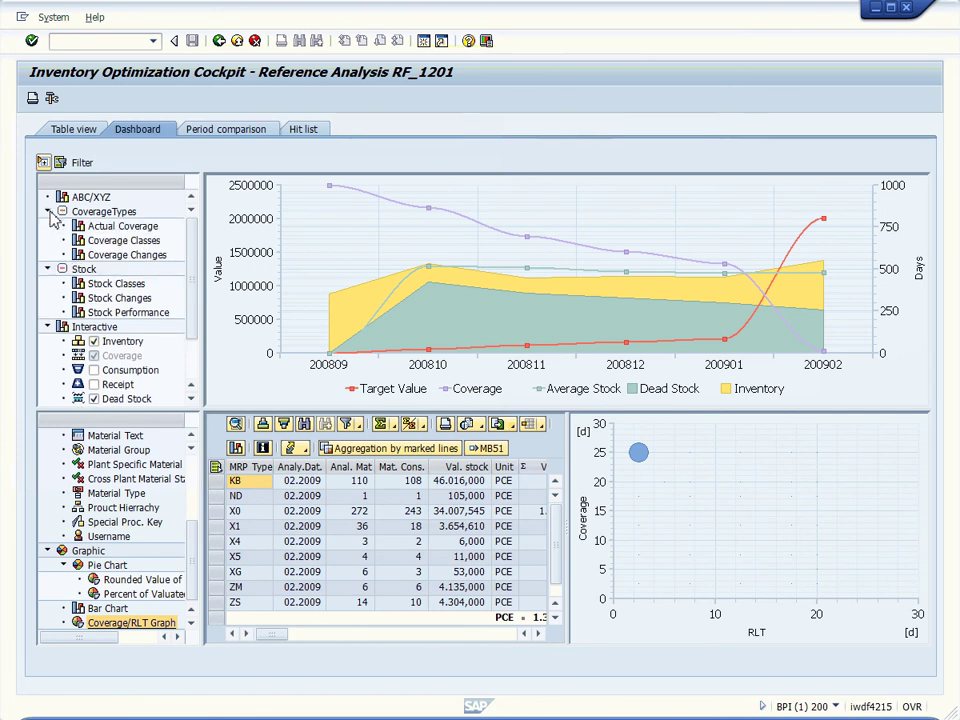
Open the period comparison and aggregate it by ABCXYZ, and finally by Plant.
click(240, 135)
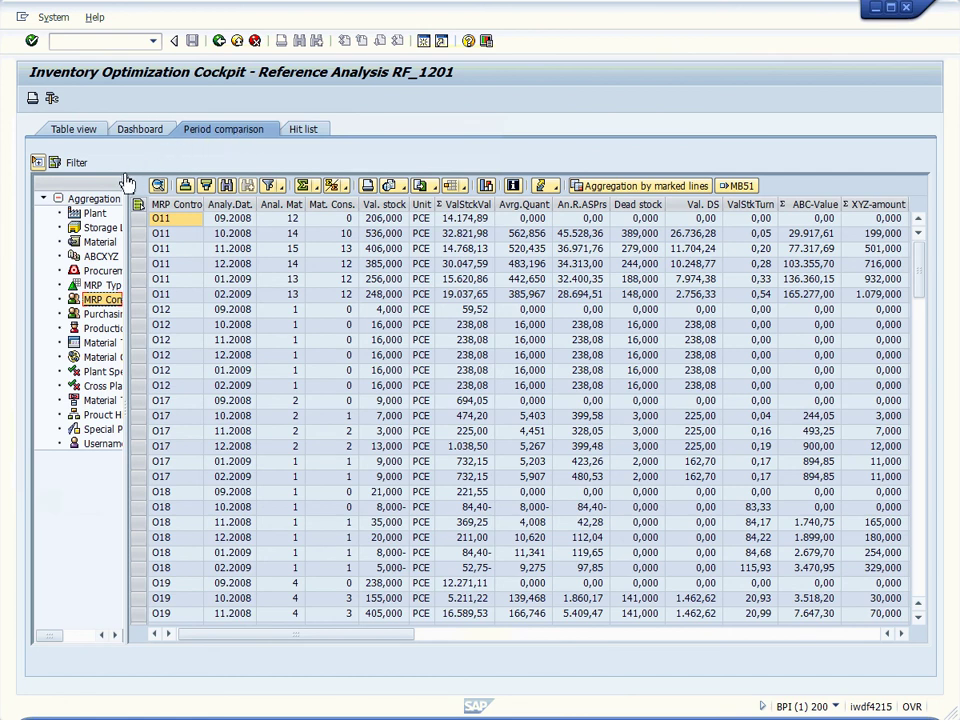
click(101, 256)
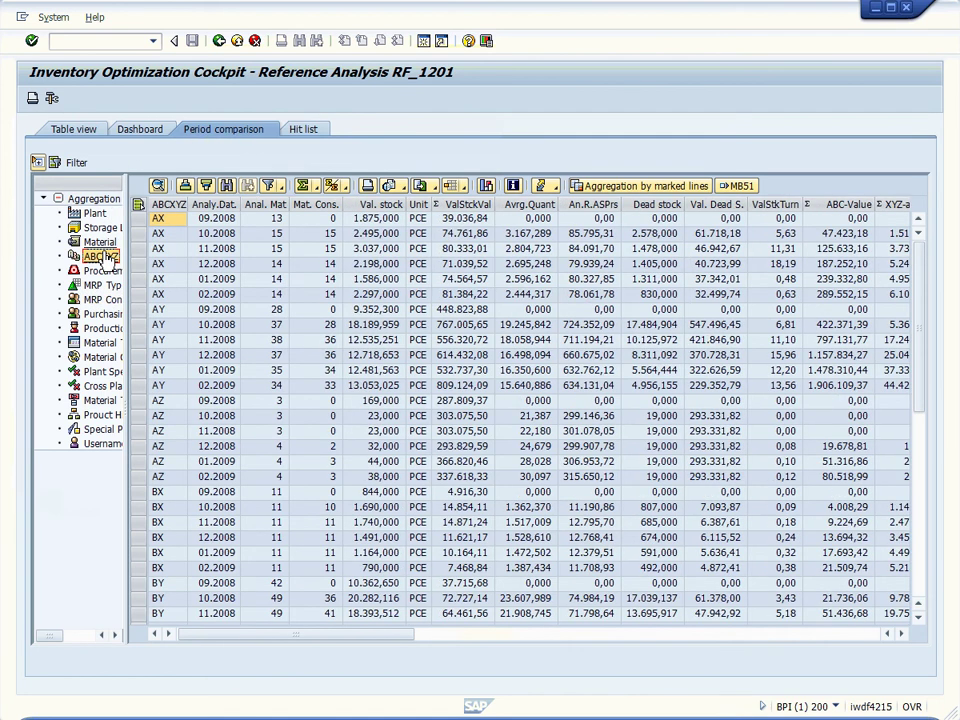
click(100, 216)
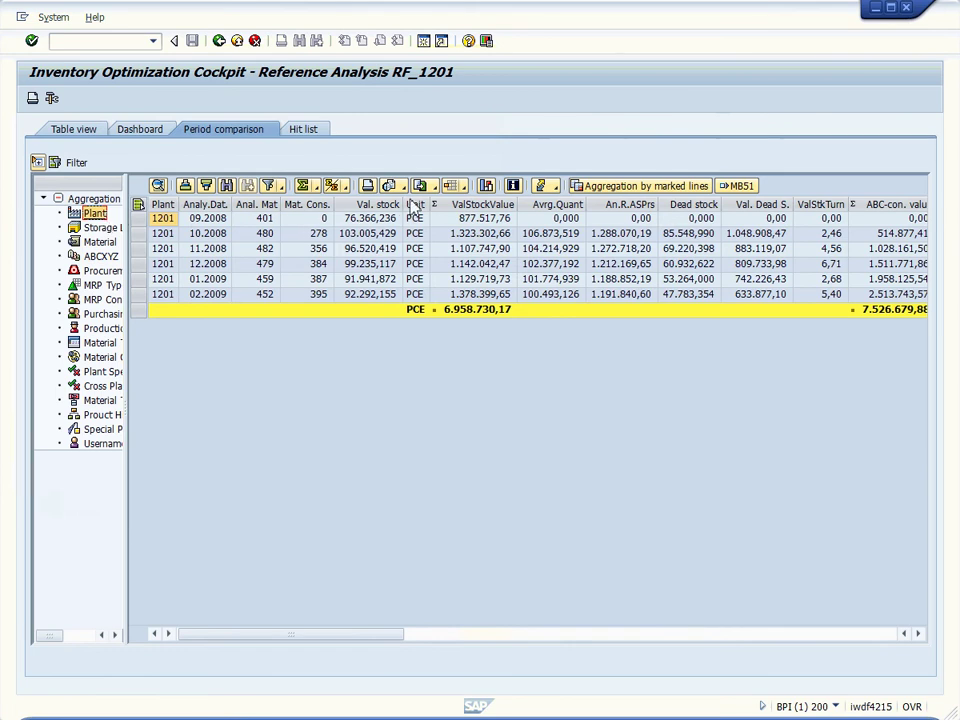
Review the period comparison's export options and layout column settings, and look through its remaining key figure columns.
click(435, 189)
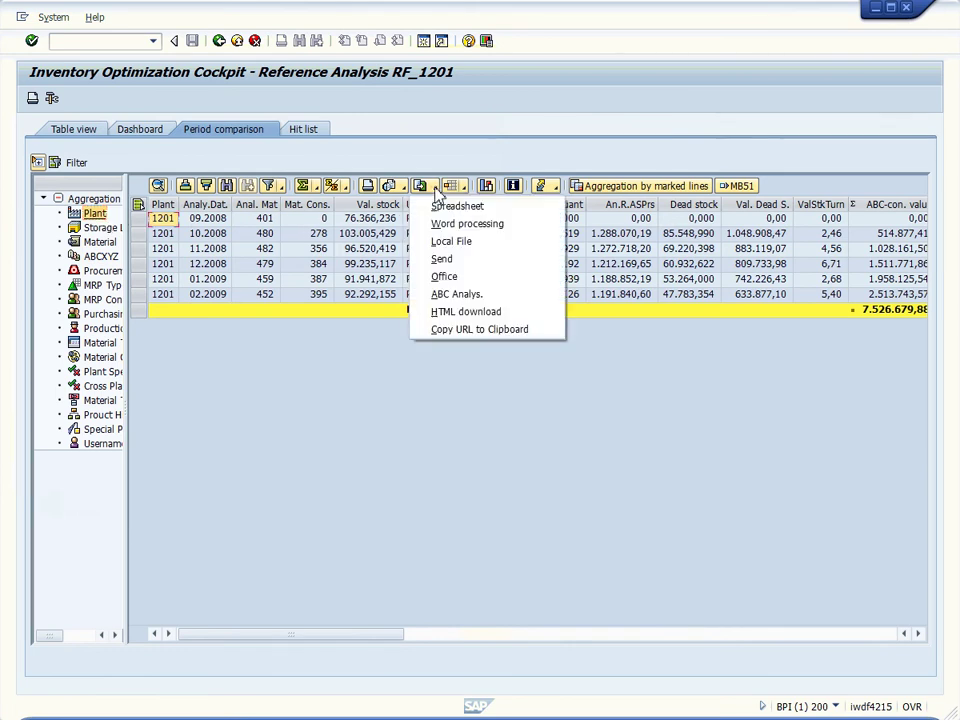
click(464, 189)
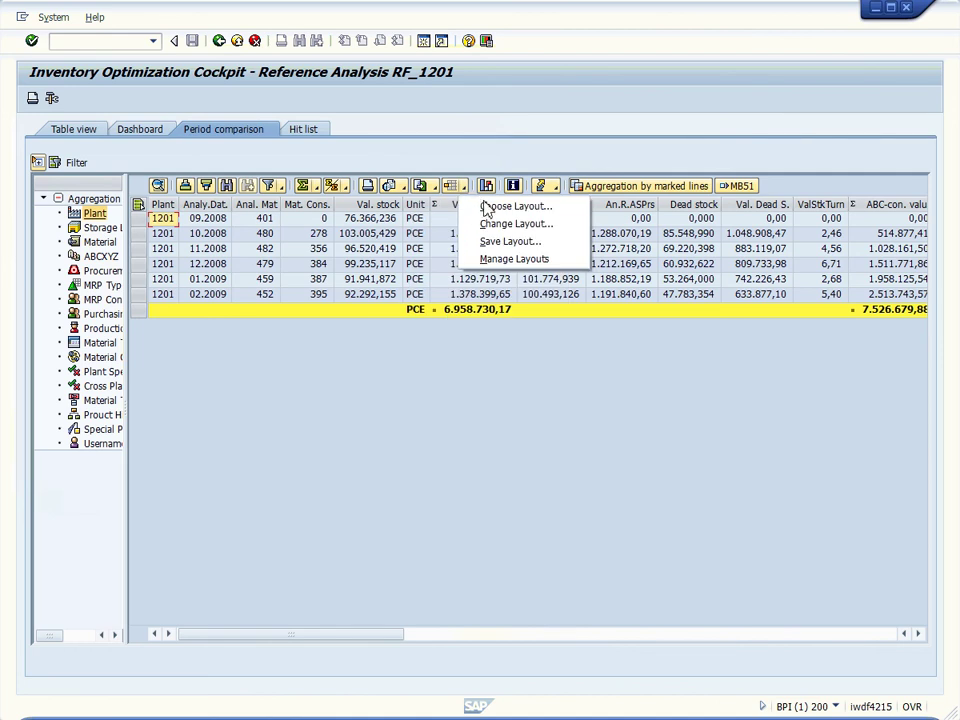
click(490, 223)
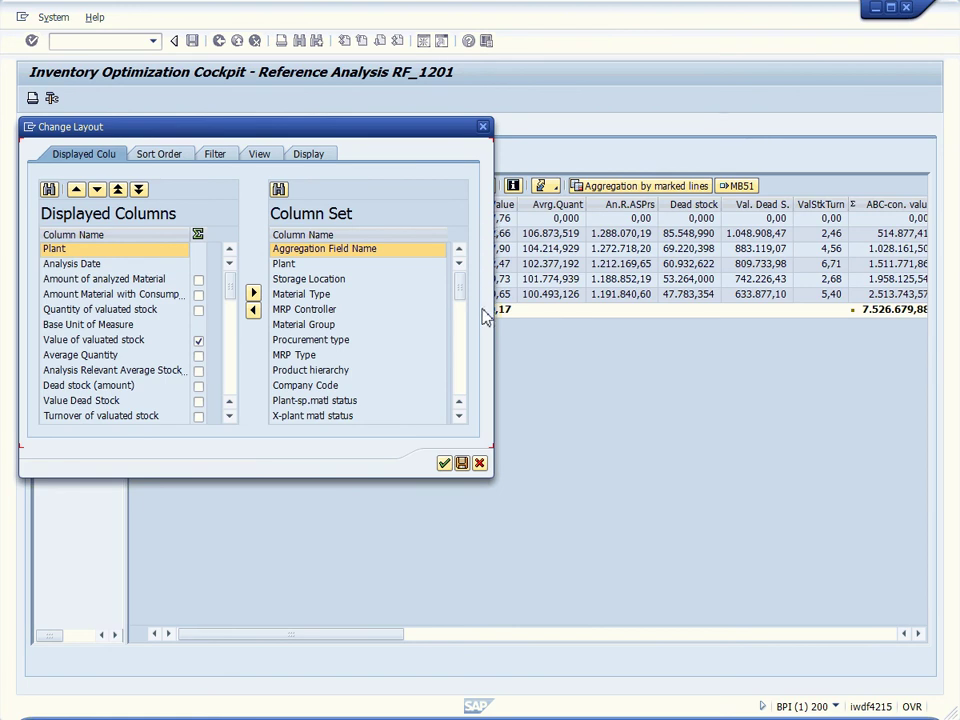
click(479, 463)
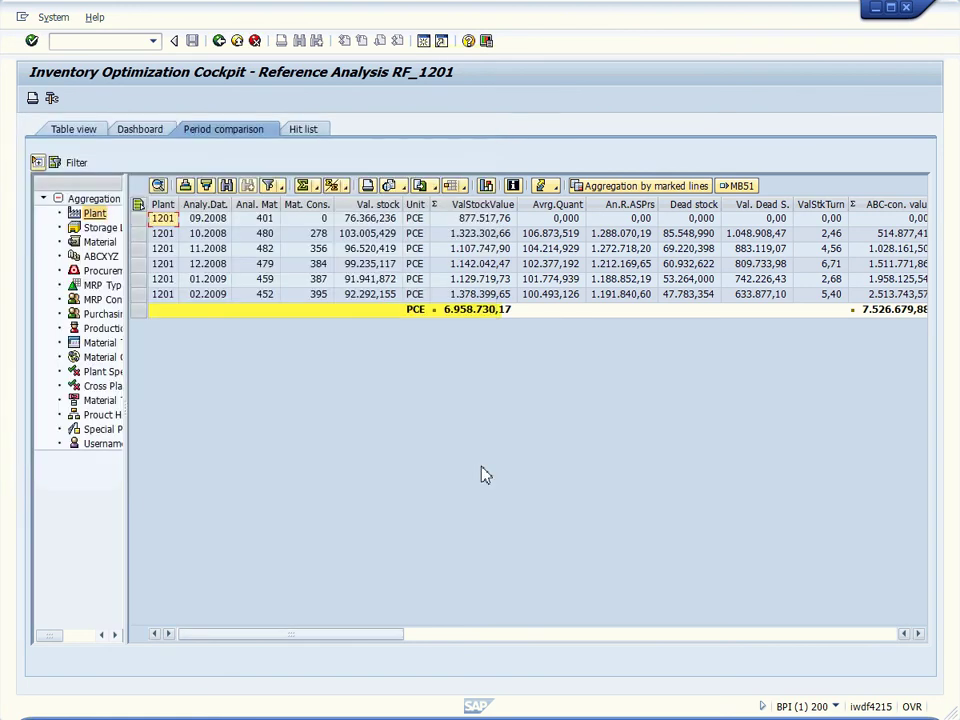
click(678, 634)
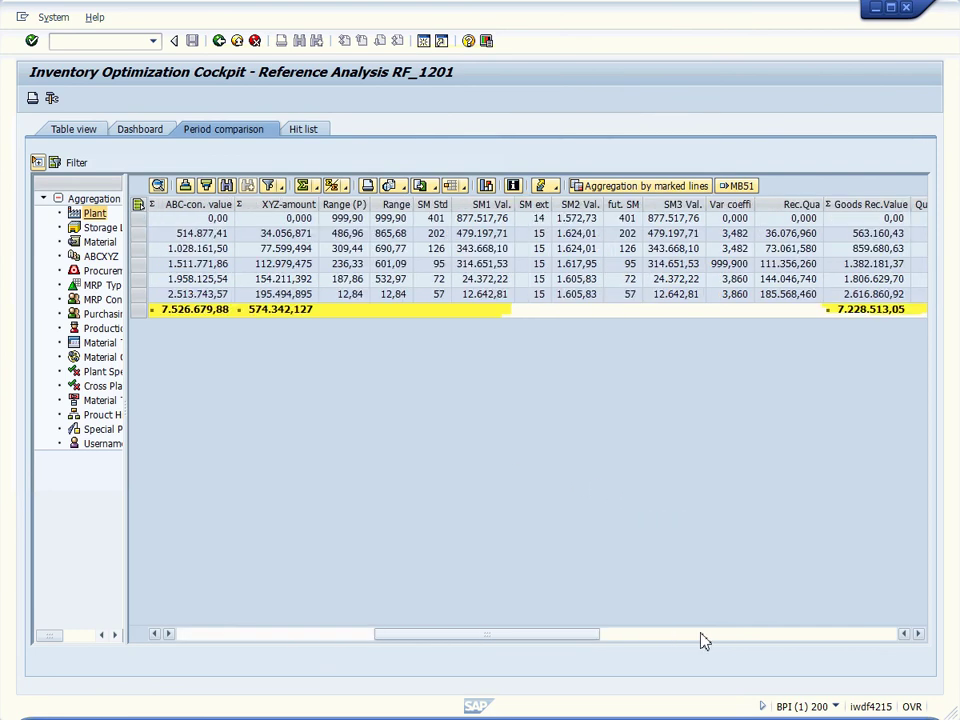
click(704, 634)
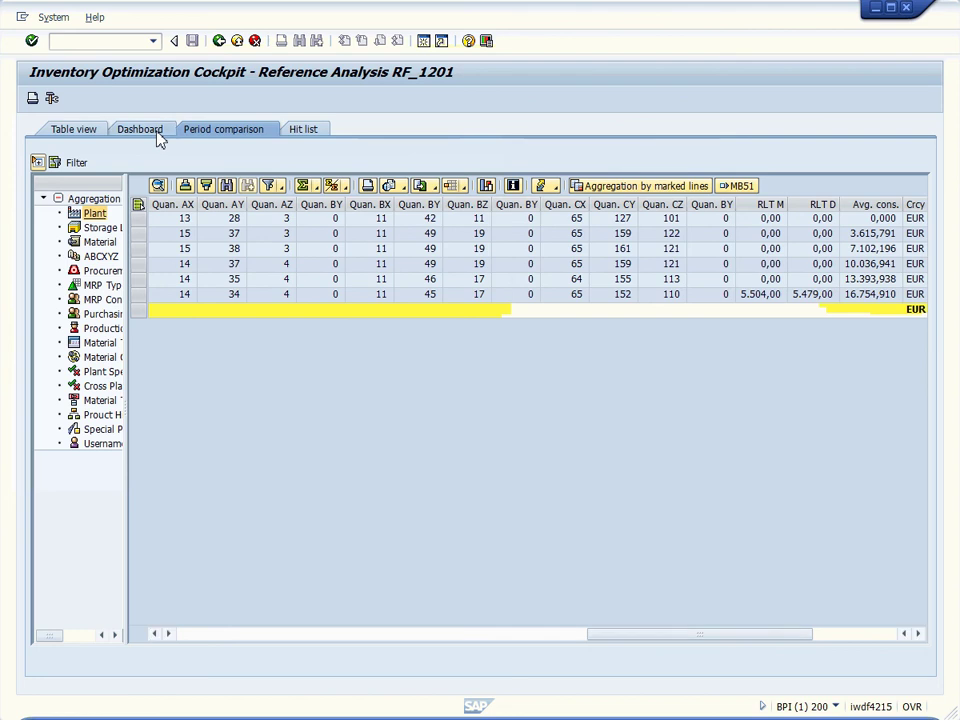
Open the hit list, show the table functions for its lists, and look through the range of coverage materials.
click(301, 136)
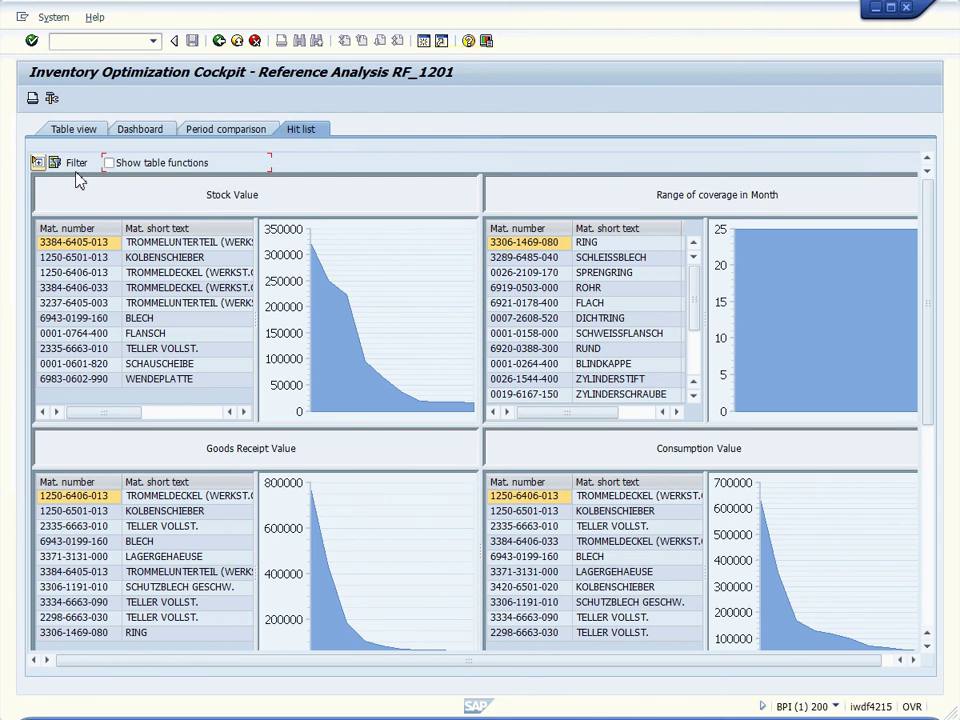
key(space)
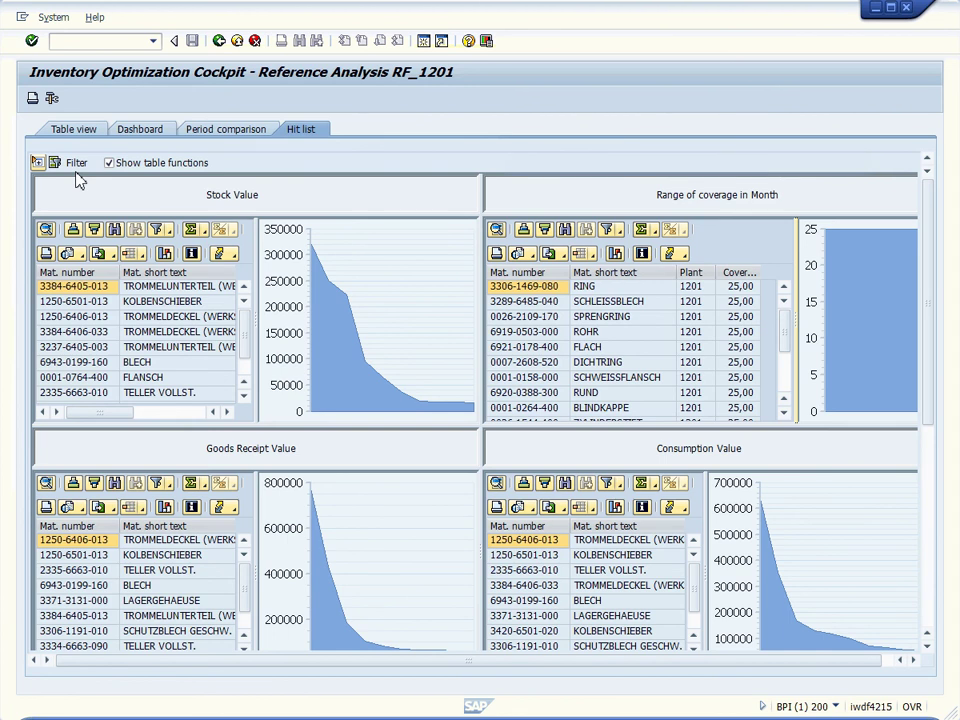
drag(788, 336, 784, 407)
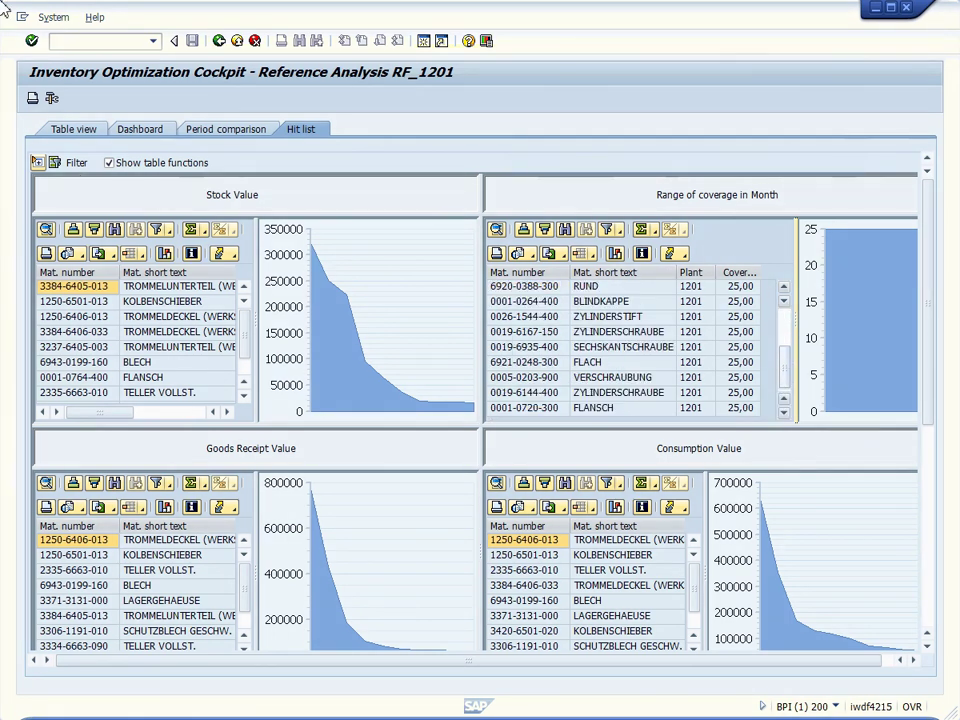
drag(782, 386, 784, 332)
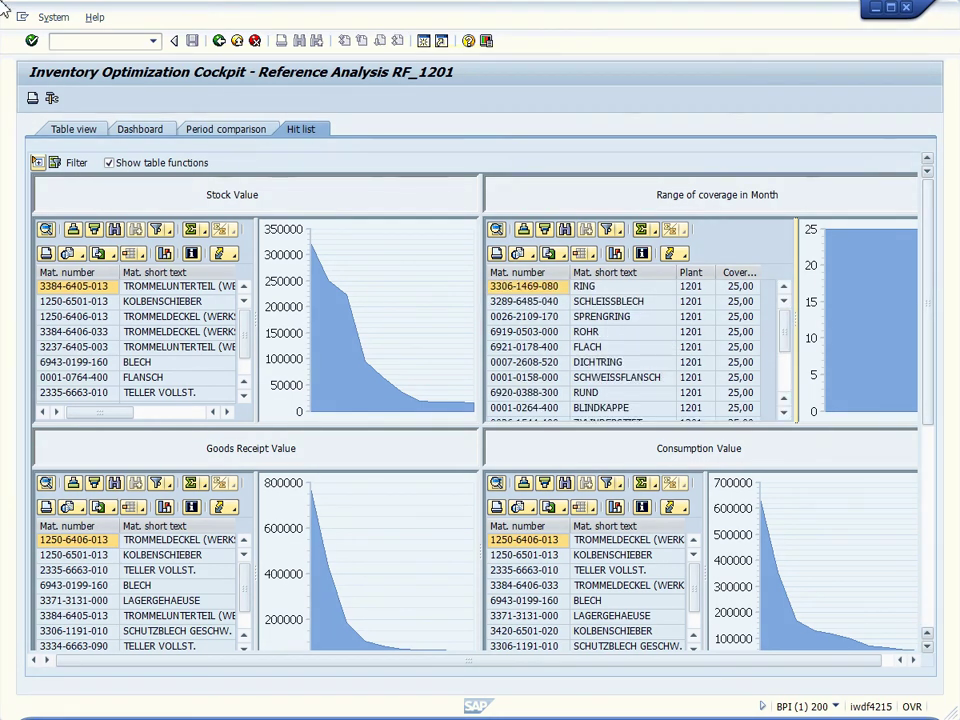
click(928, 572)
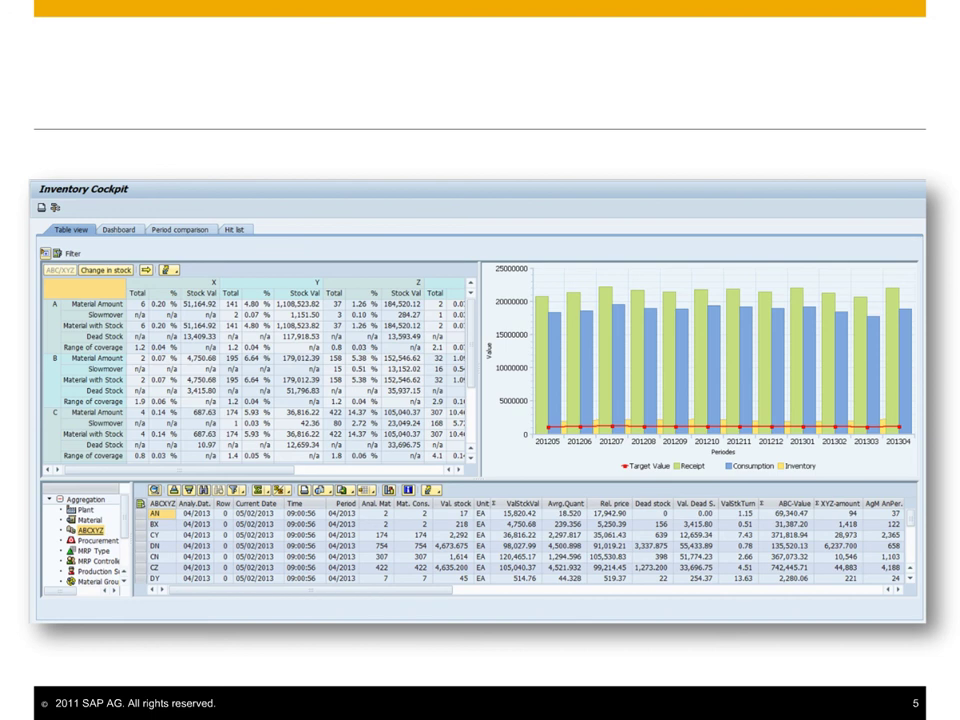
key(Right)
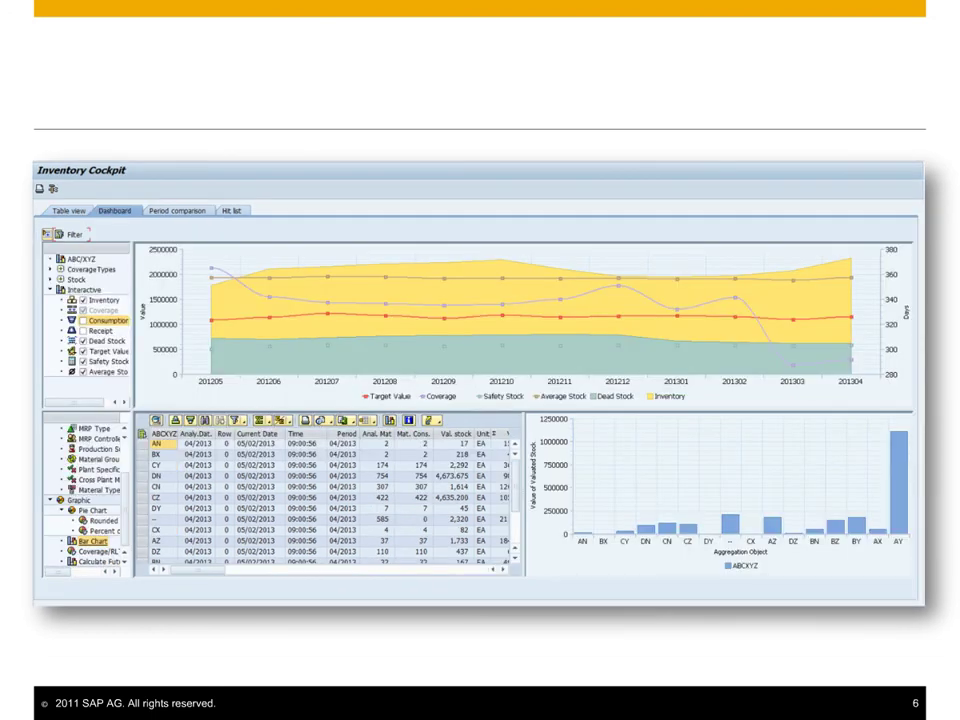